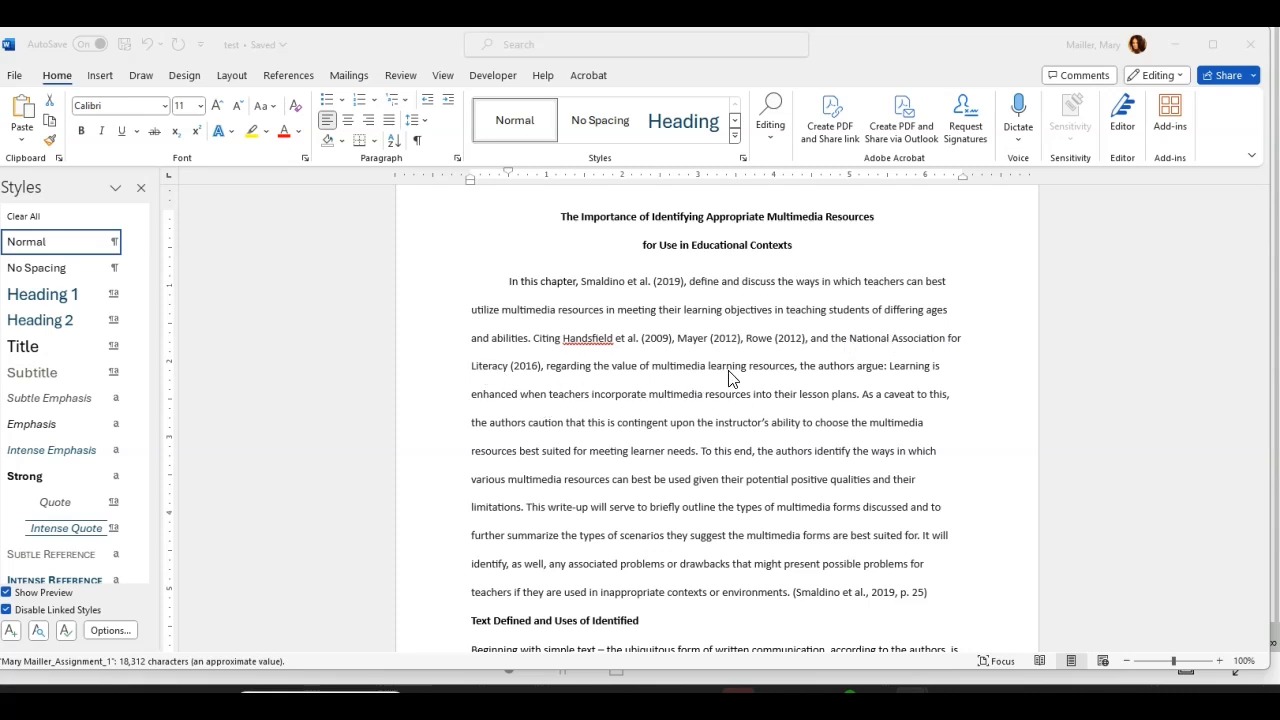
Step: Break the quotation after 'the authors argue:' into its own paragraph starting 'Learning is enhanced'
left_click(888, 369)
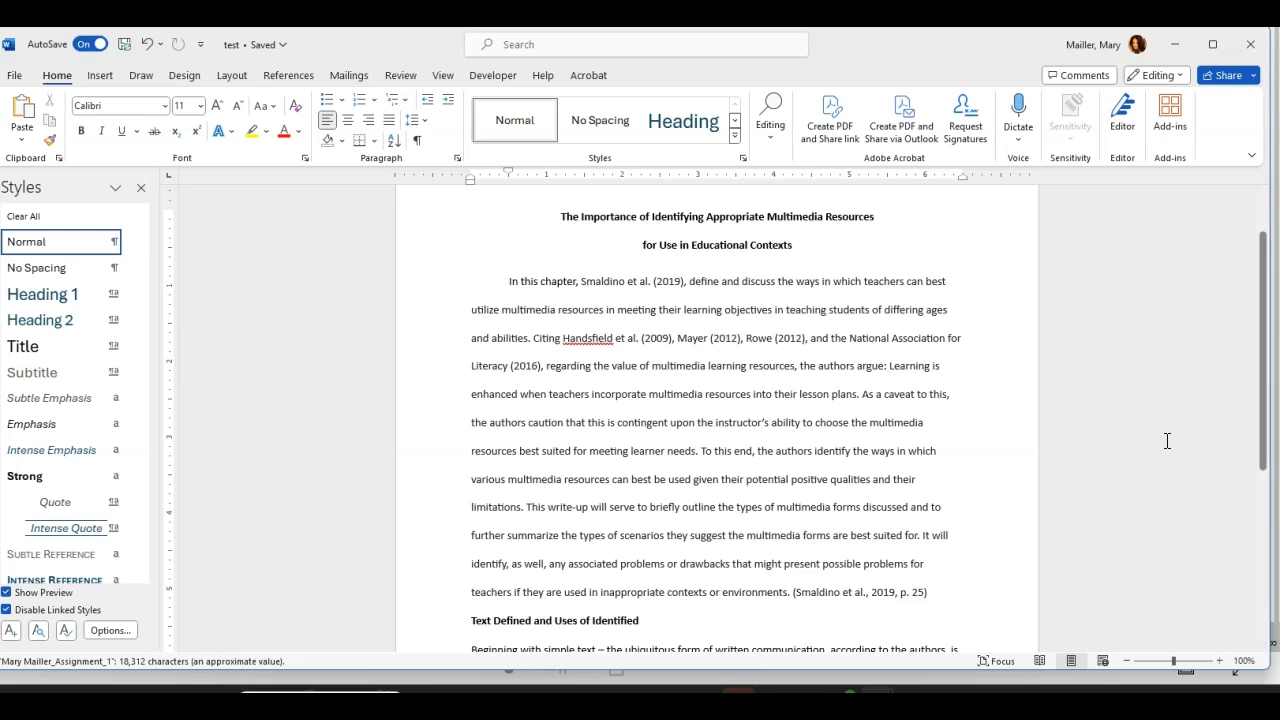
key("Return")
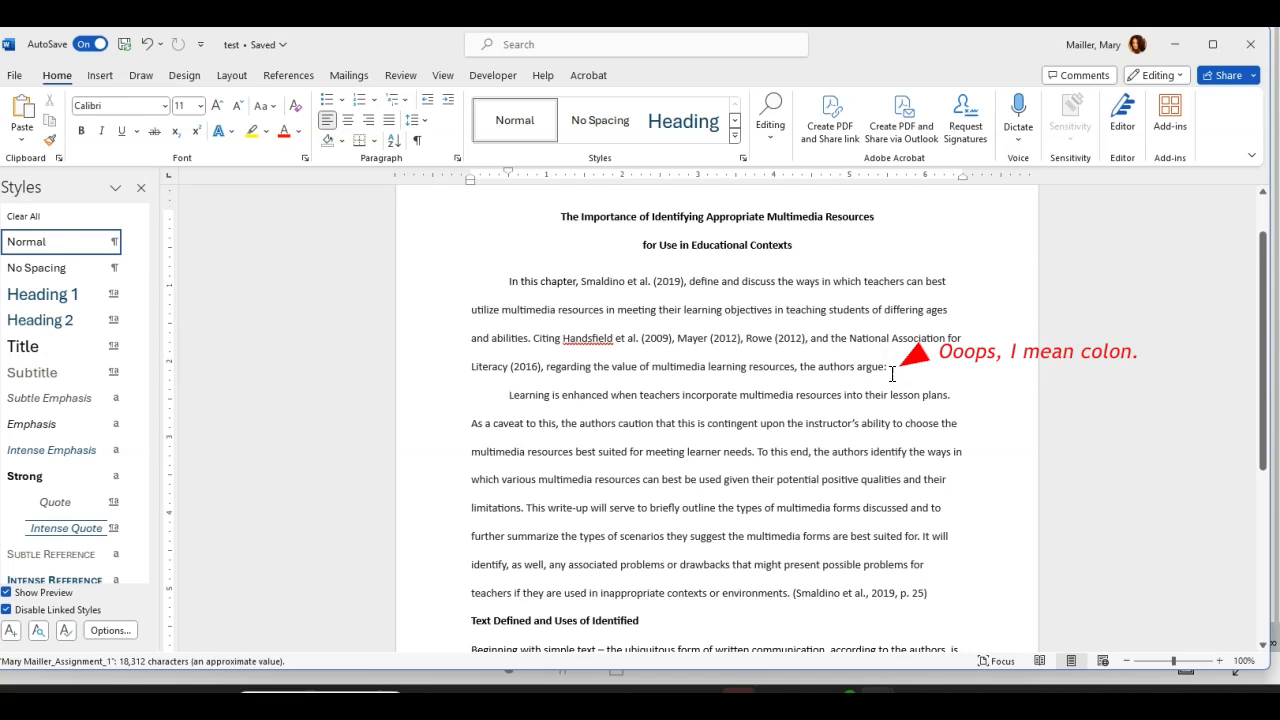
left_click(497, 397)
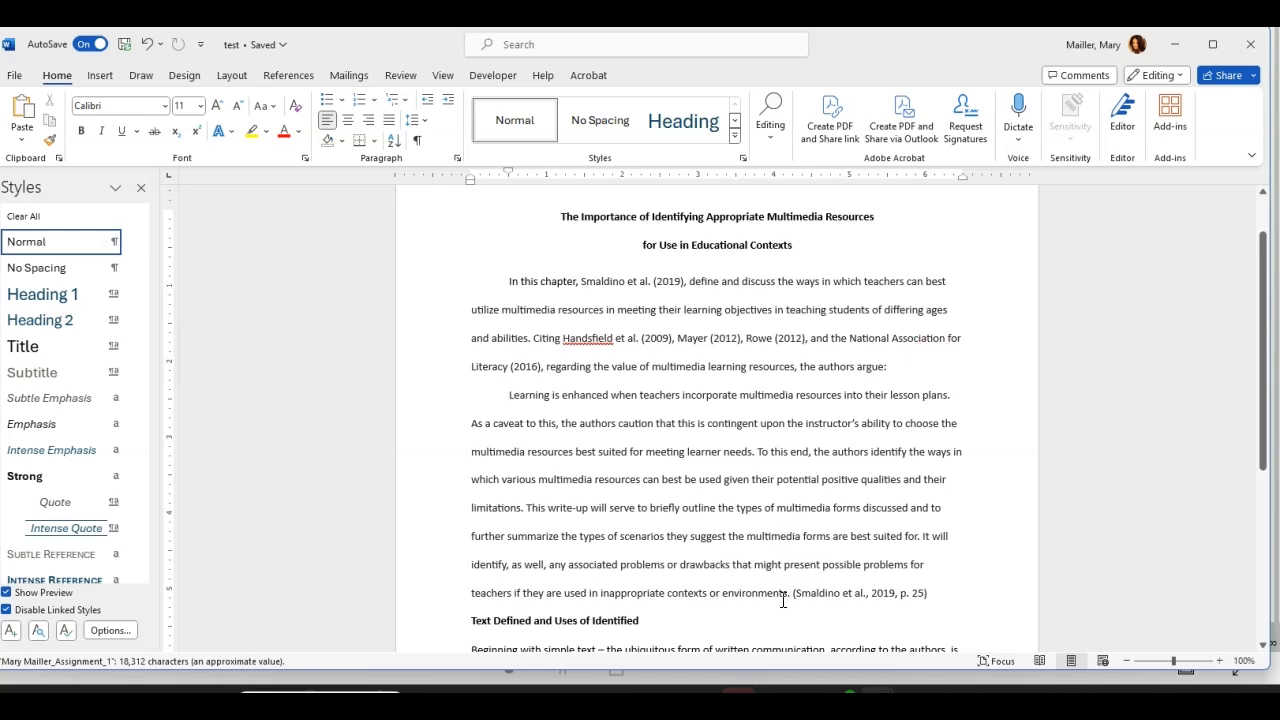
scroll(770, 400, "down", 1)
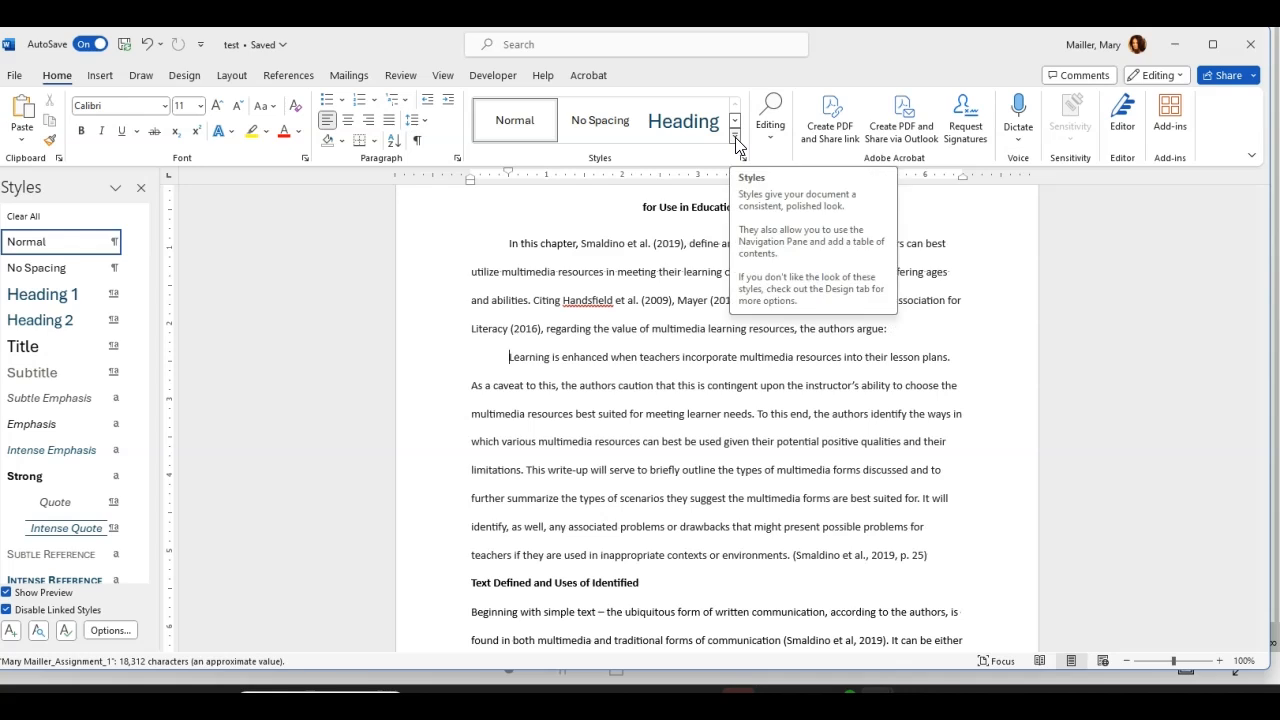
left_click(735, 140)
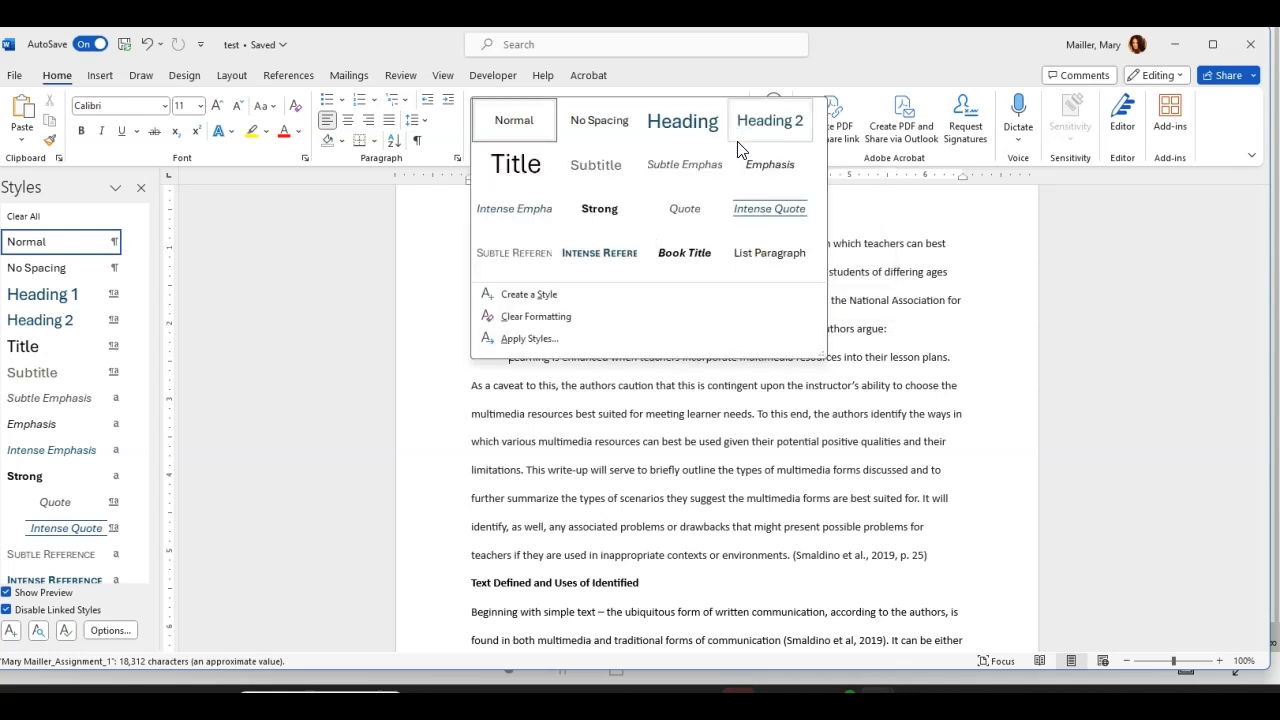
left_click(535, 298)
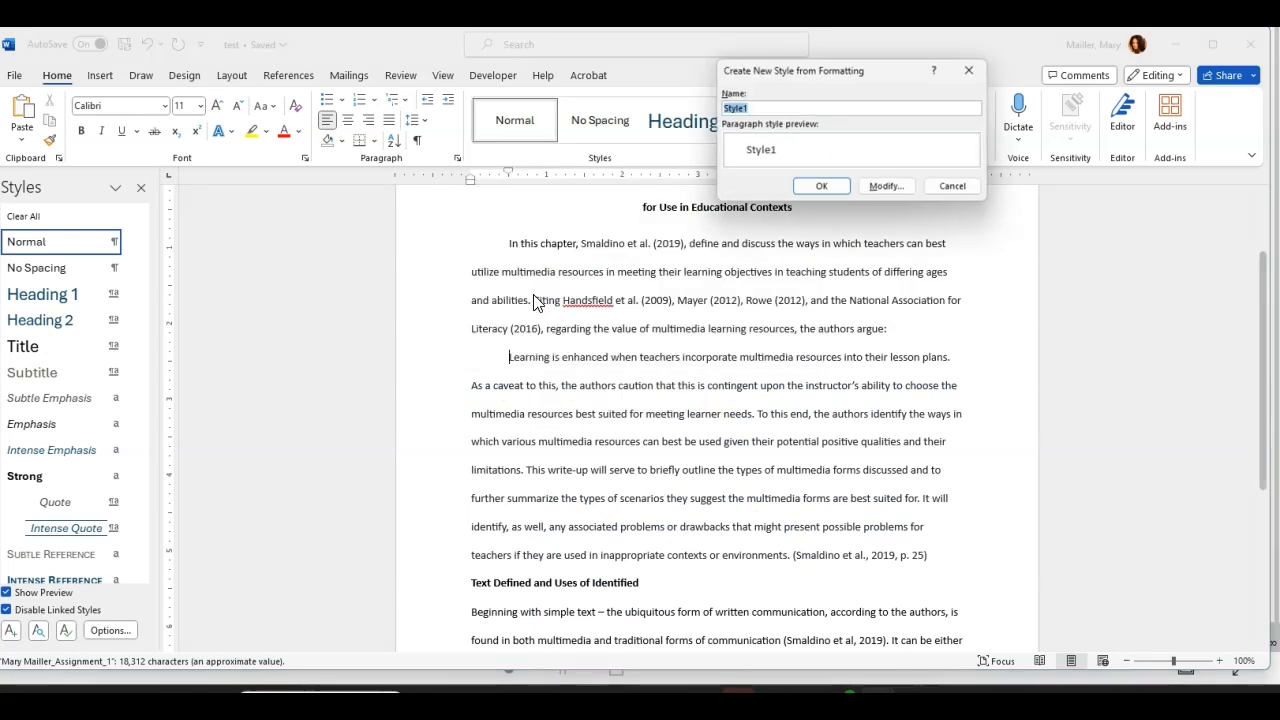
left_click(890, 188)
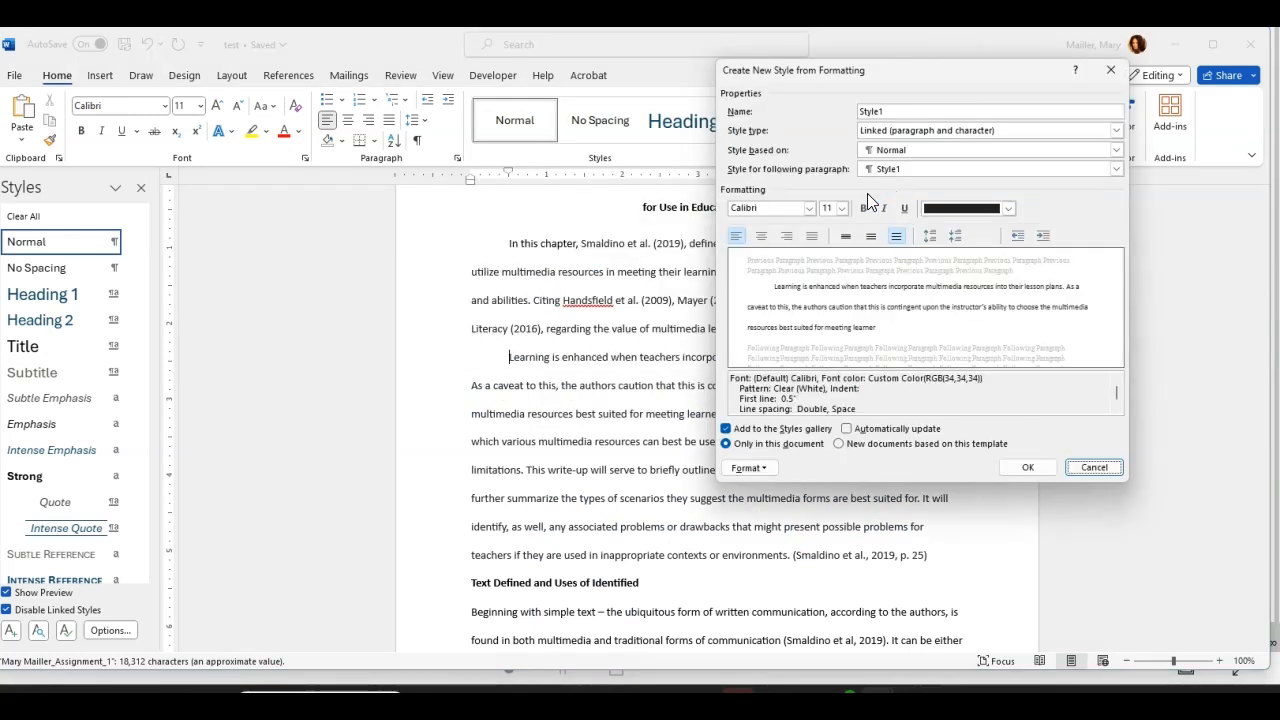
left_click(760, 469)
left_click(768, 505)
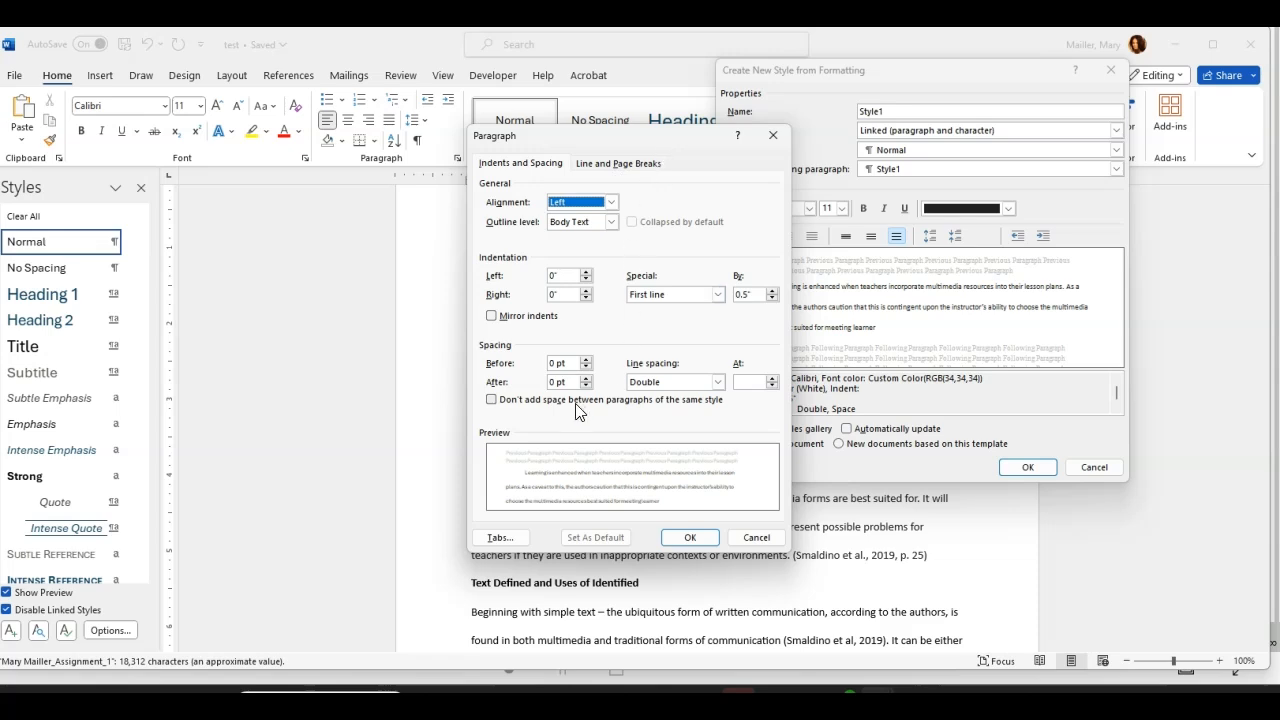
left_click(588, 378)
left_click(571, 383)
key("BackSpace")
key("BackSpace")
type("8")
left_click(586, 386)
left_click(756, 537)
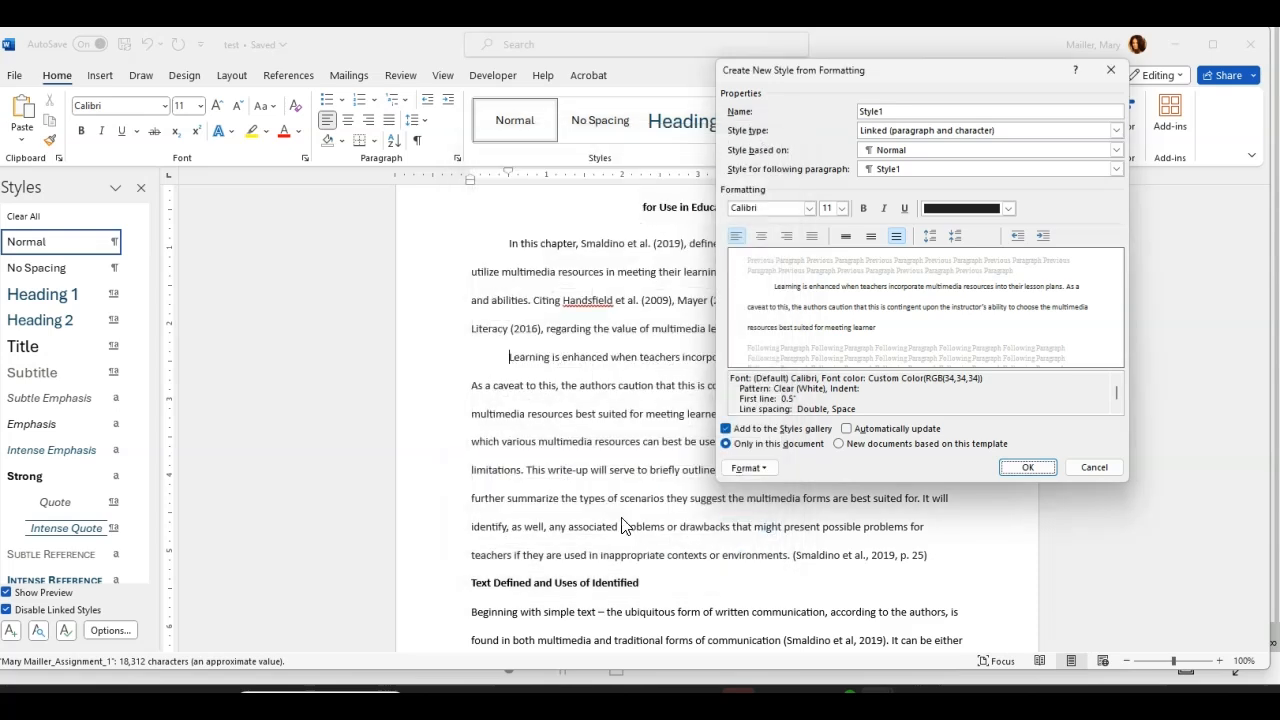
left_click(1119, 468)
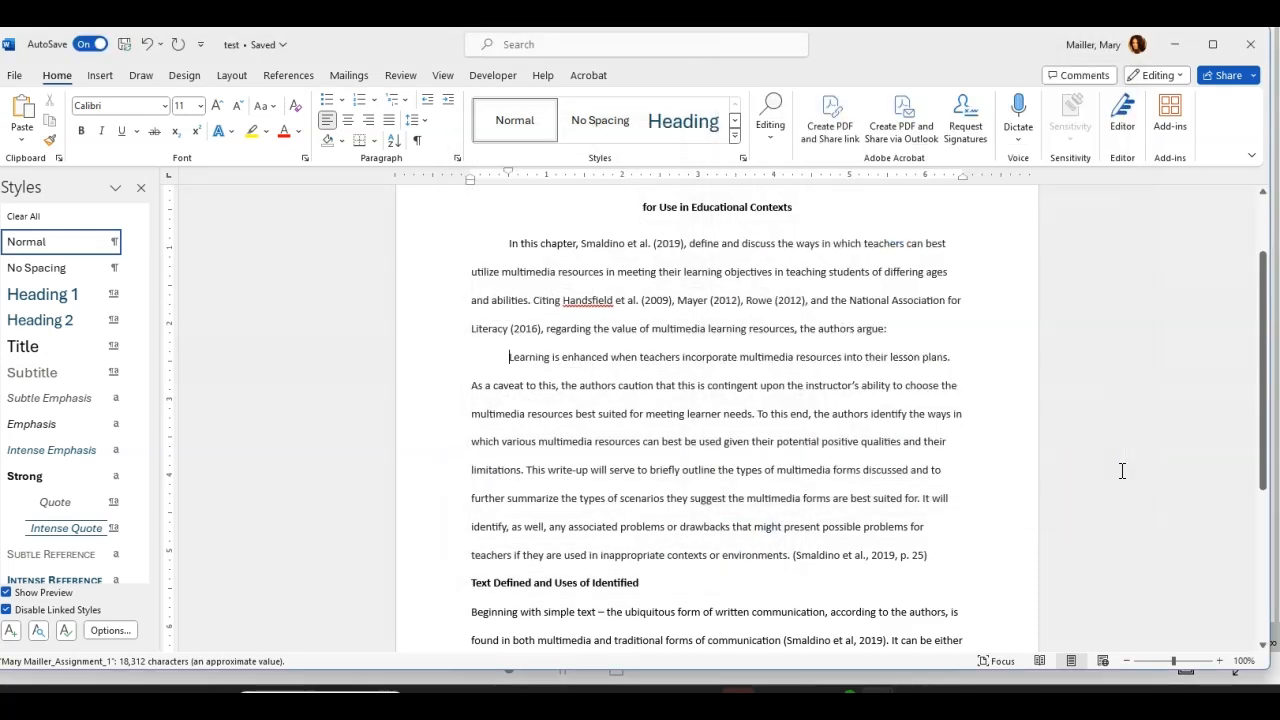
Step: Split 'It will identify' off from the quotation into its own paragraph
left_click(509, 357)
left_click(923, 498)
key("Return")
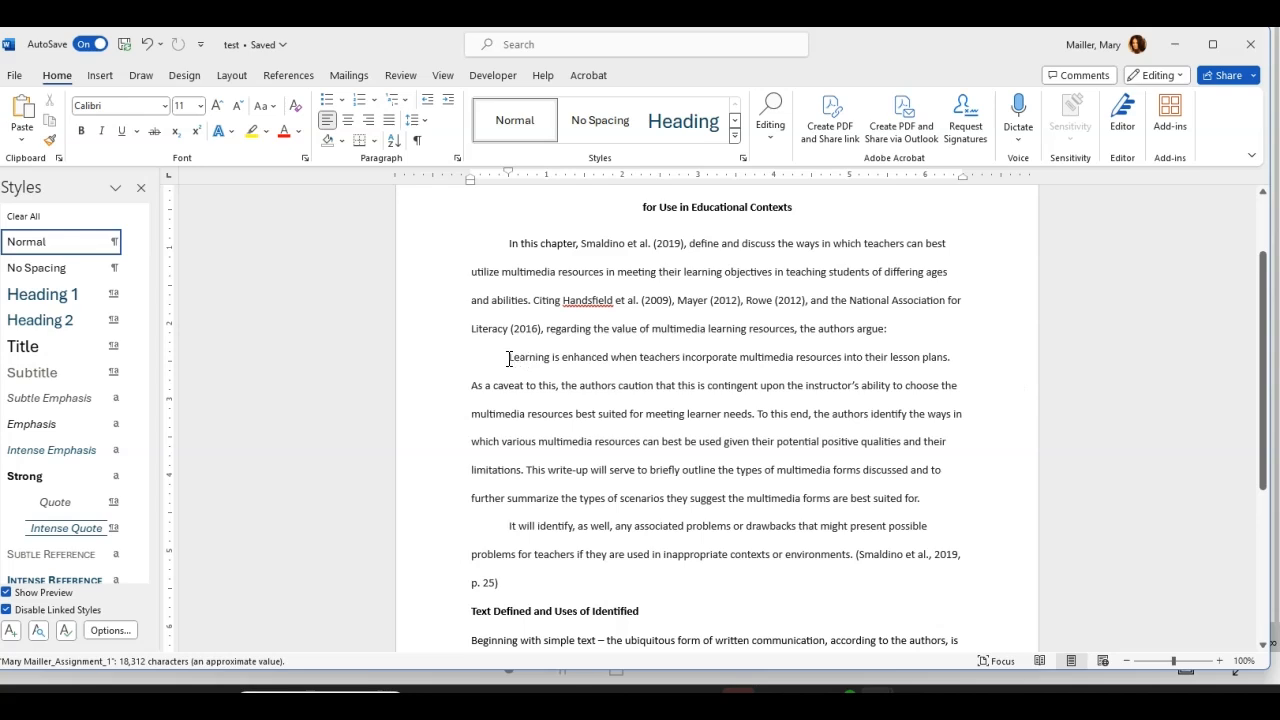
Step: Indent the quoted passage 0.5" from the left and remove the first-line indent from 'It will identify'
left_click_drag(508, 358, 911, 500)
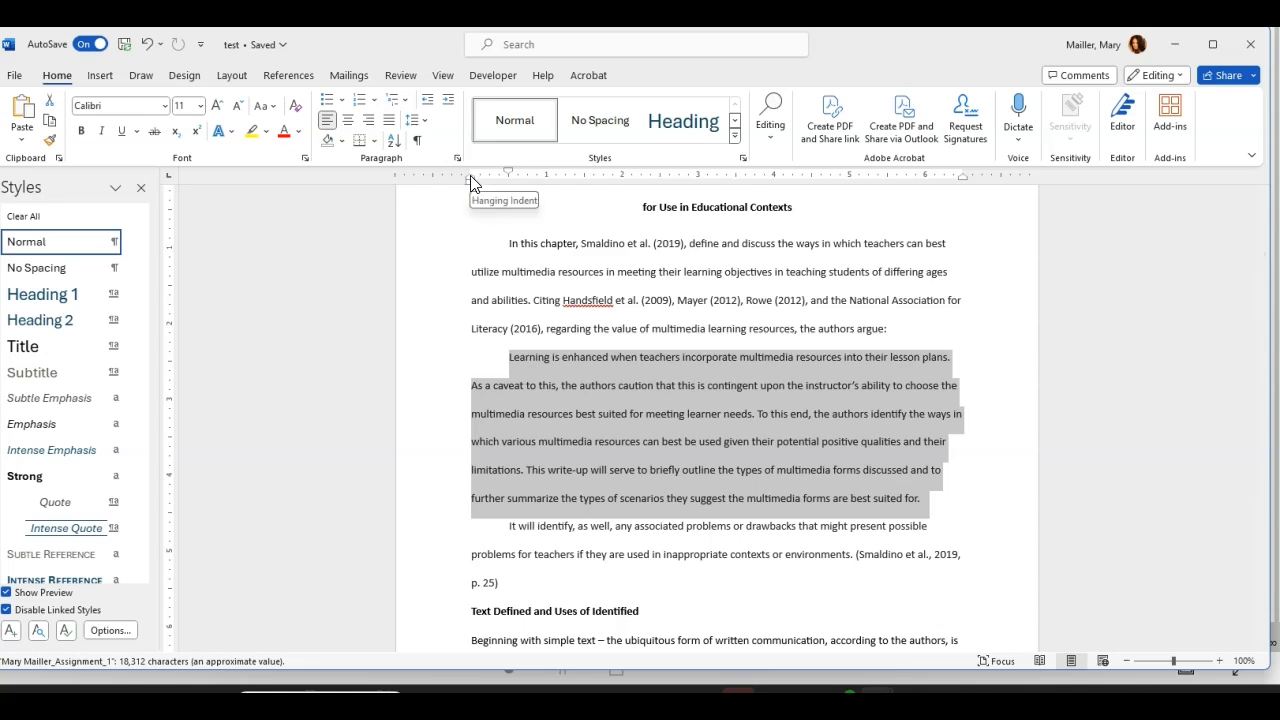
mouse_move(472, 186)
left_mouse_down()
mouse_move(543, 177)
mouse_move(509, 180)
left_mouse_up()
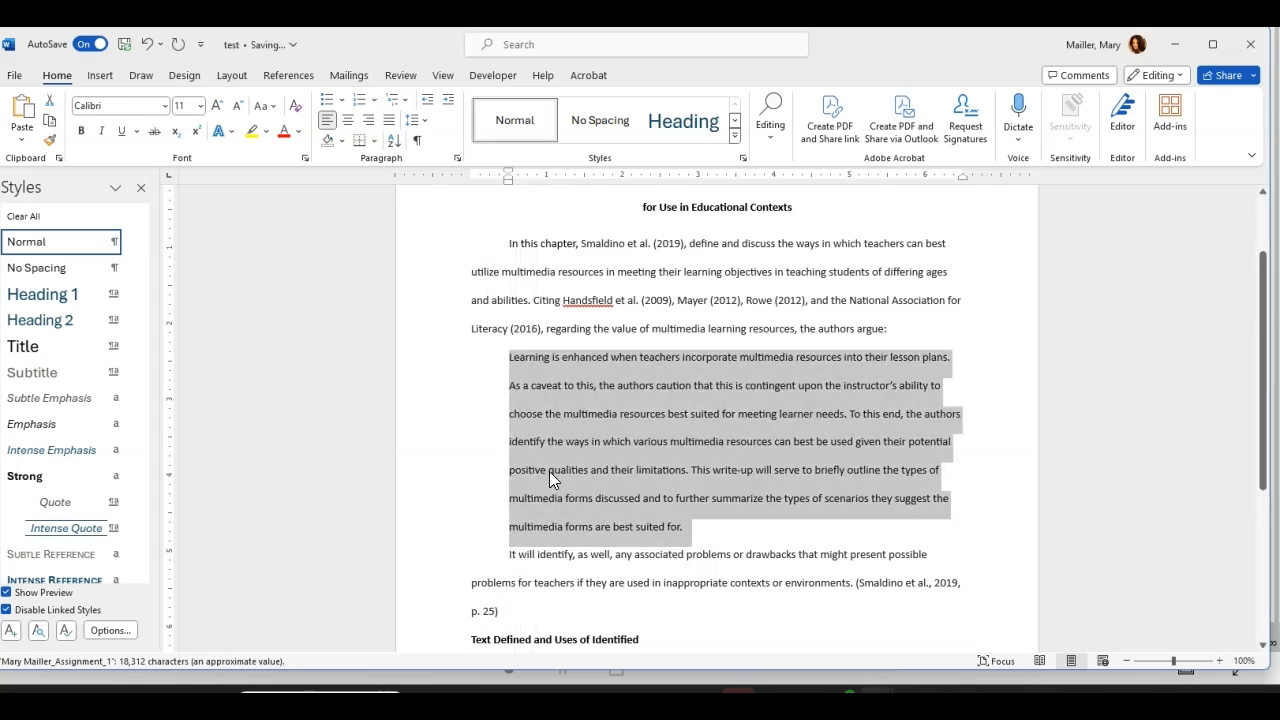
left_click(558, 543)
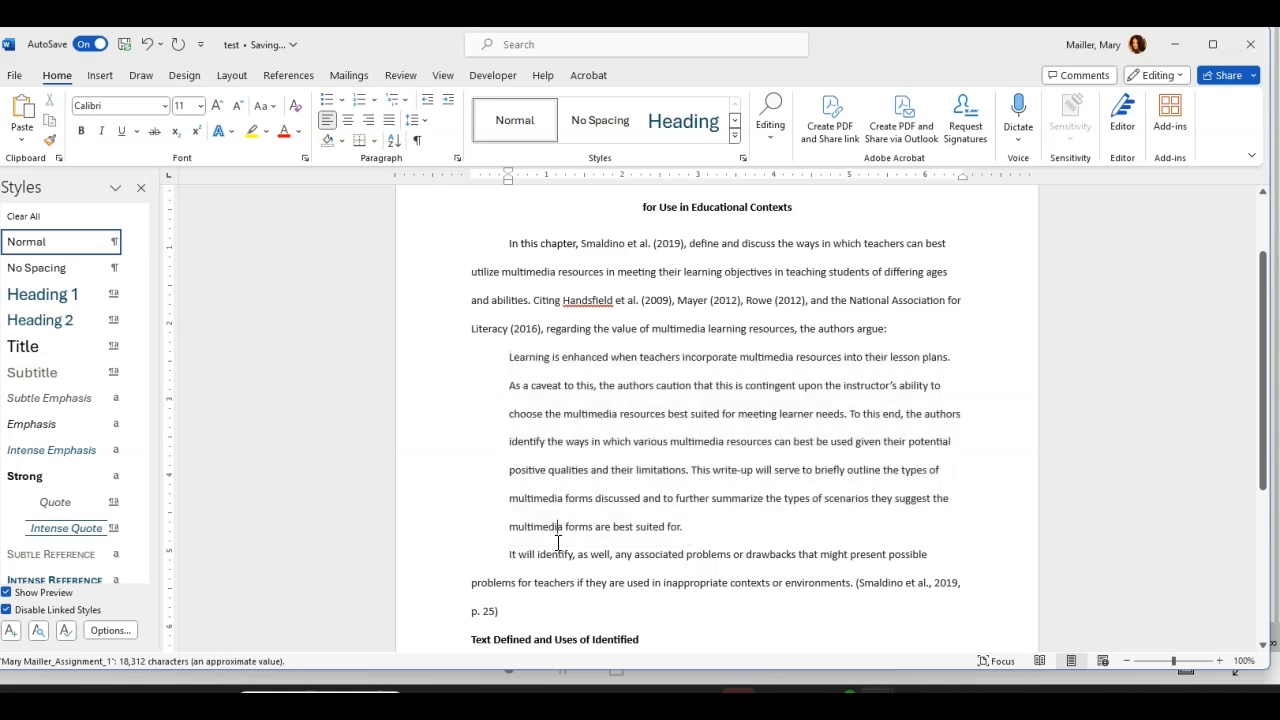
left_click(508, 555)
key("BackSpace")
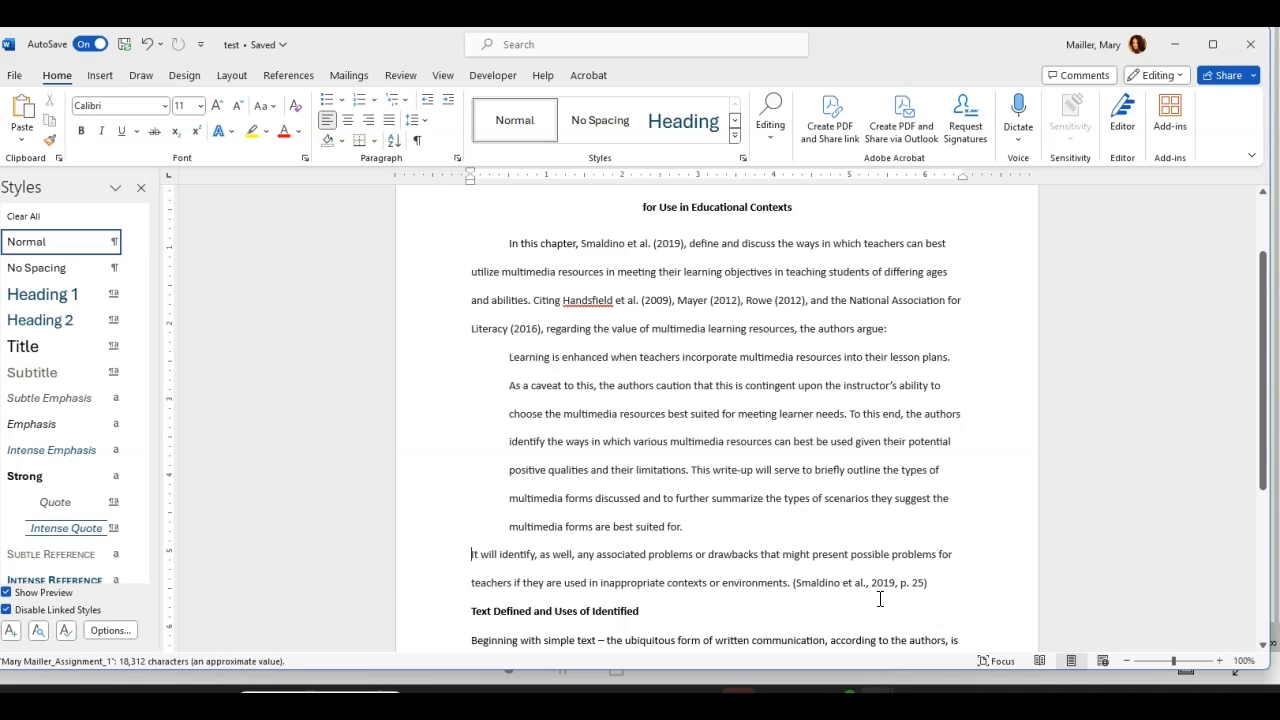
Step: Give 'It will identify' a first-line indent, then shrink it on the ruler
key("Tab")
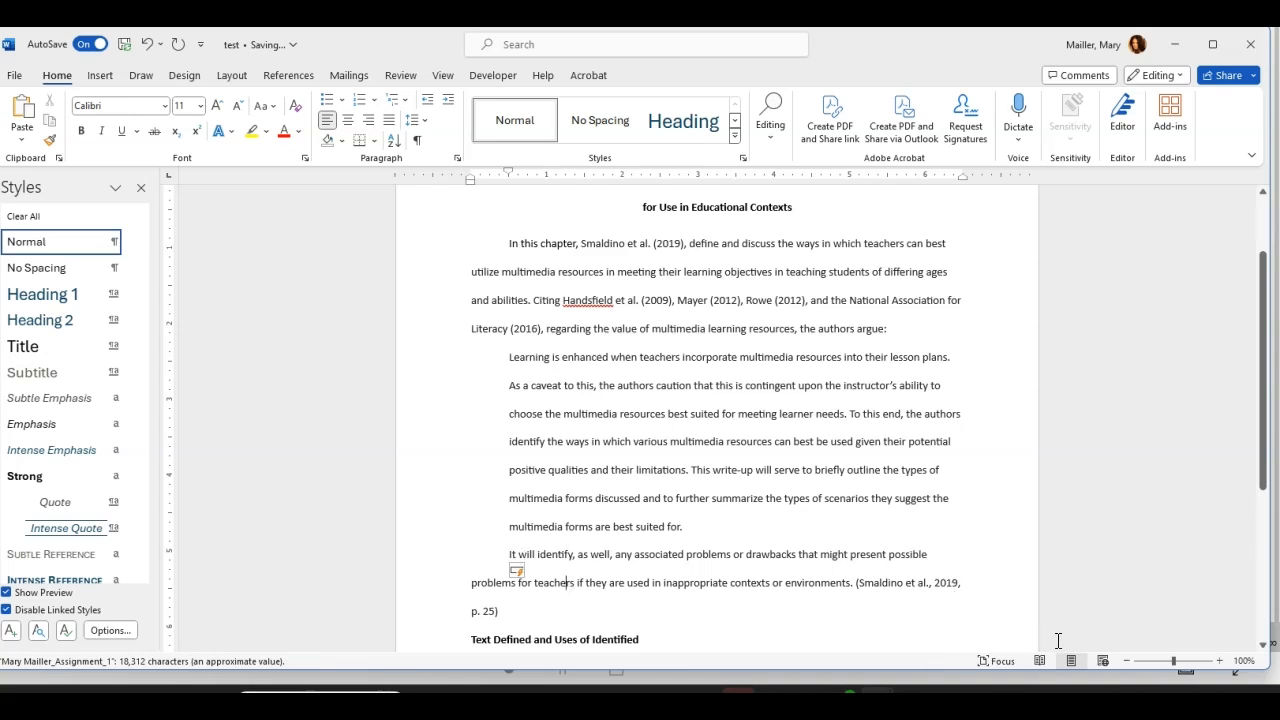
left_click(509, 554)
left_click_drag(508, 170, 472, 188)
Step: Merge the quoted passage back into the 'the authors argue:' paragraph
left_click(676, 610)
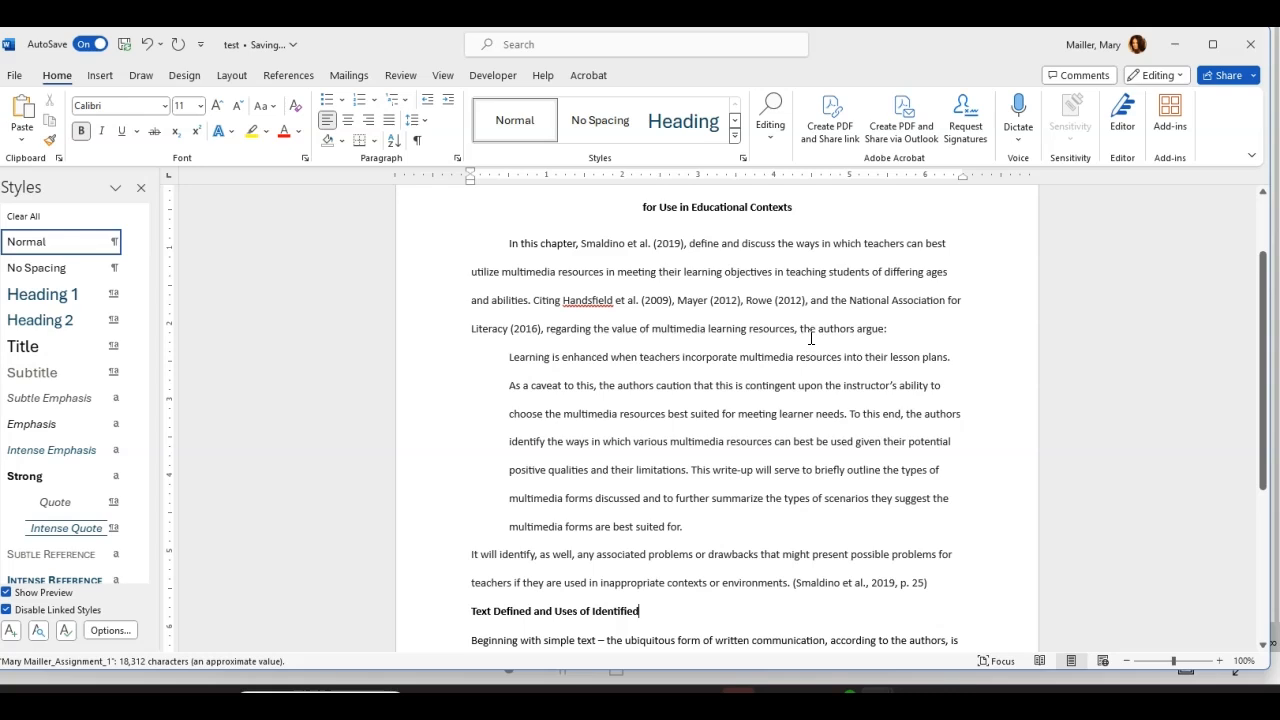
left_click(507, 356)
key("BackSpace")
key("BackSpace")
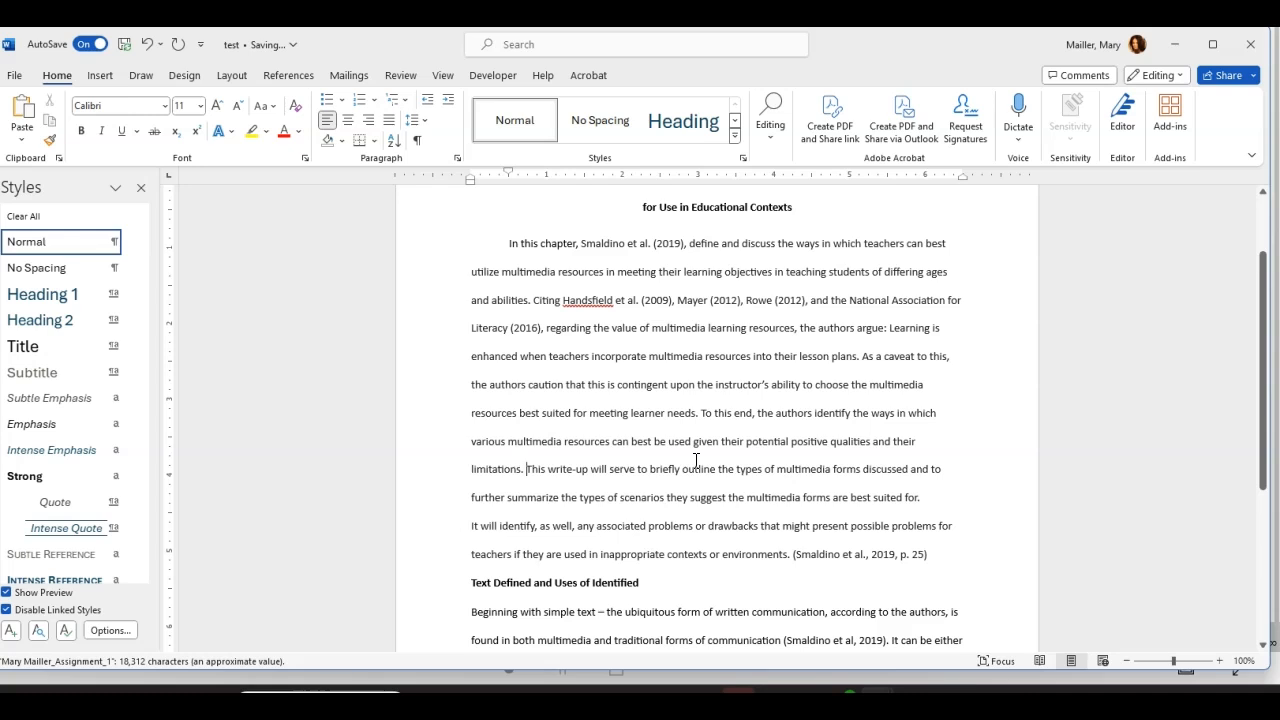
key("Return")
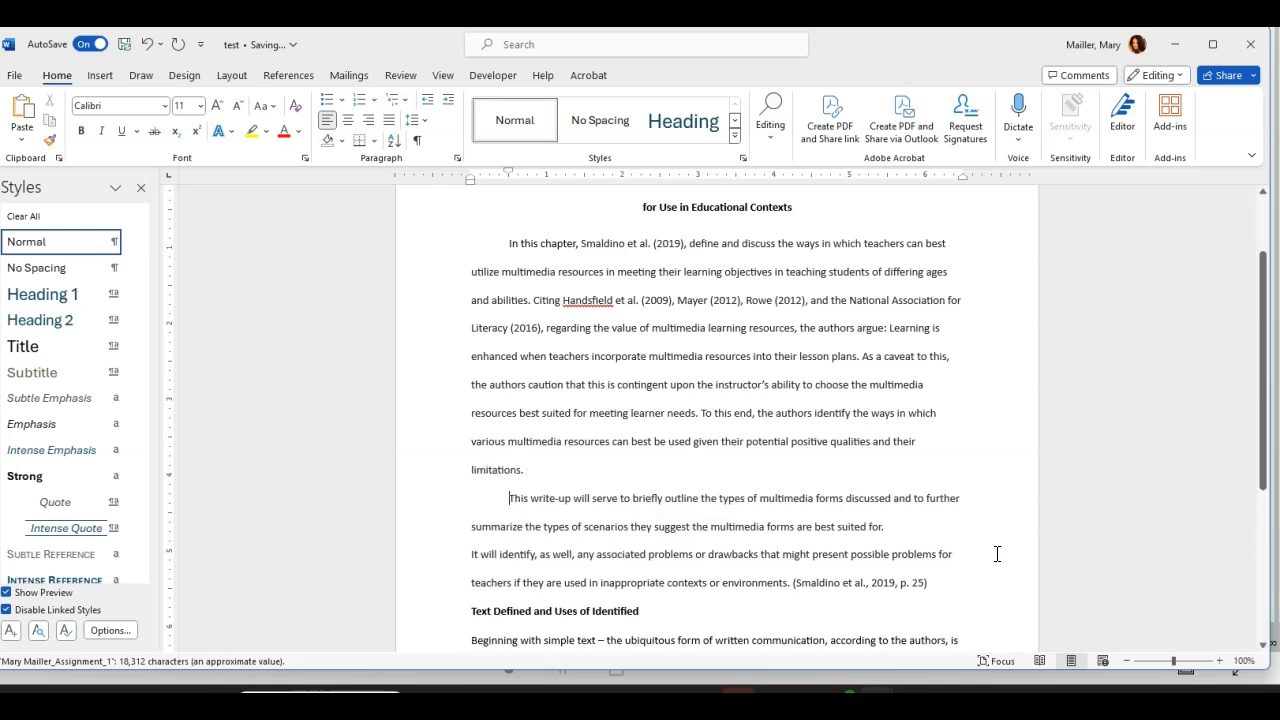
left_click(471, 610)
key("Return")
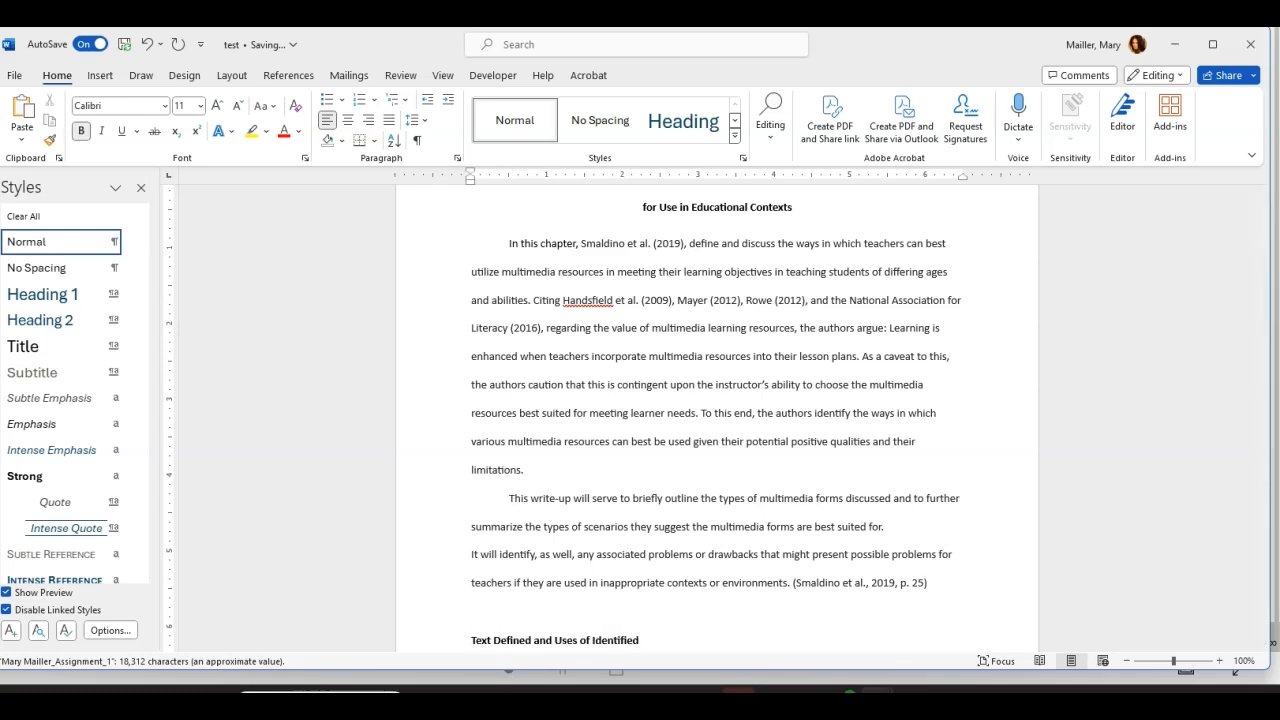
scroll(663, 588, "down", 3)
left_click_drag(471, 519, 929, 615)
key("ctrl+c")
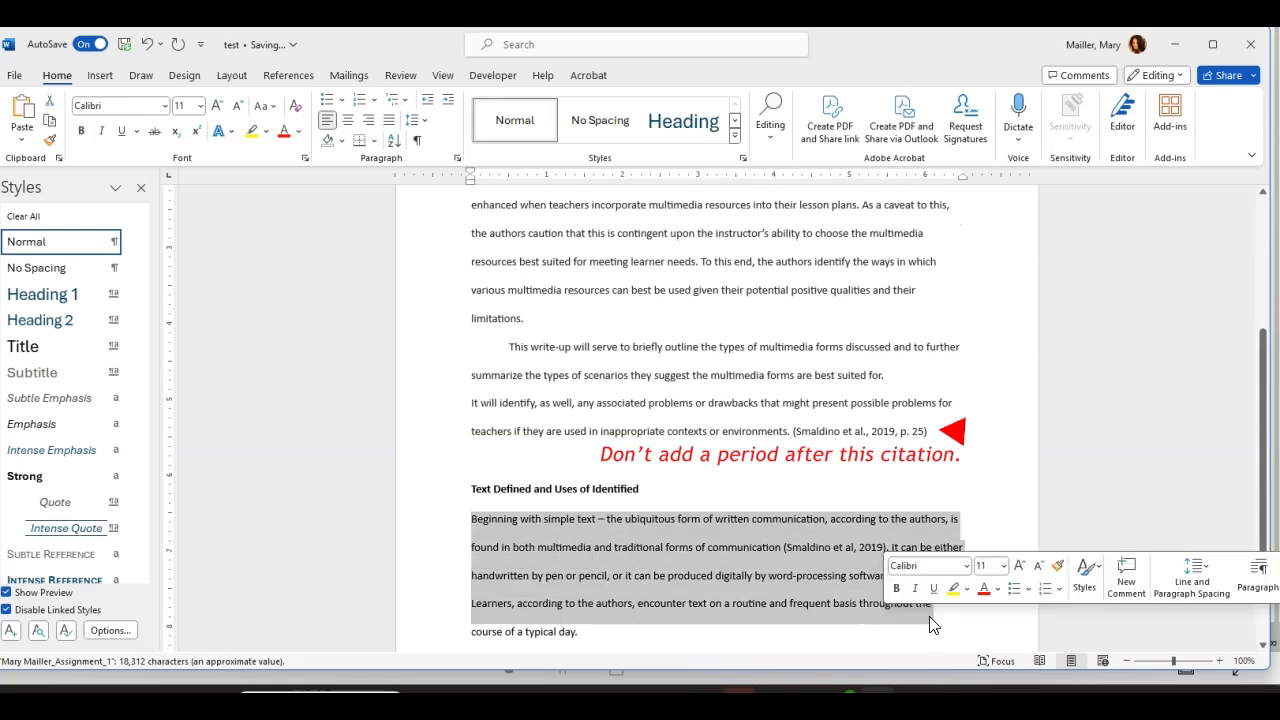
left_click(474, 450)
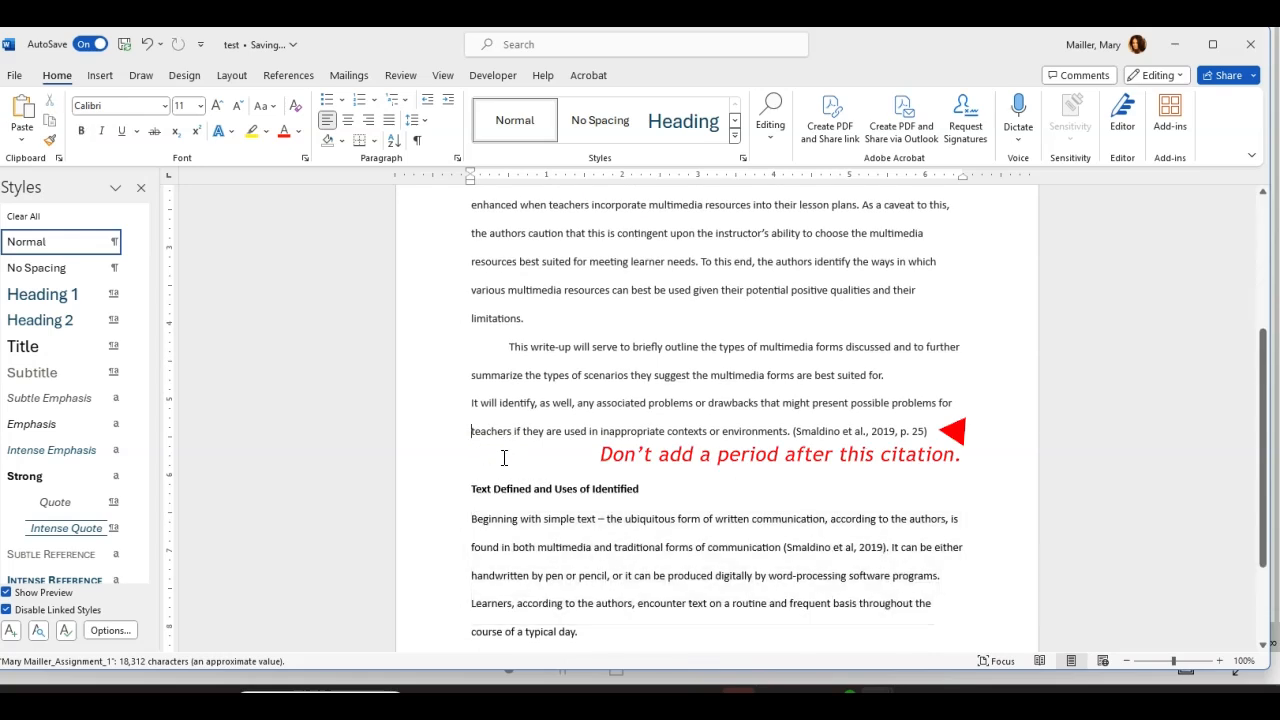
key("Return")
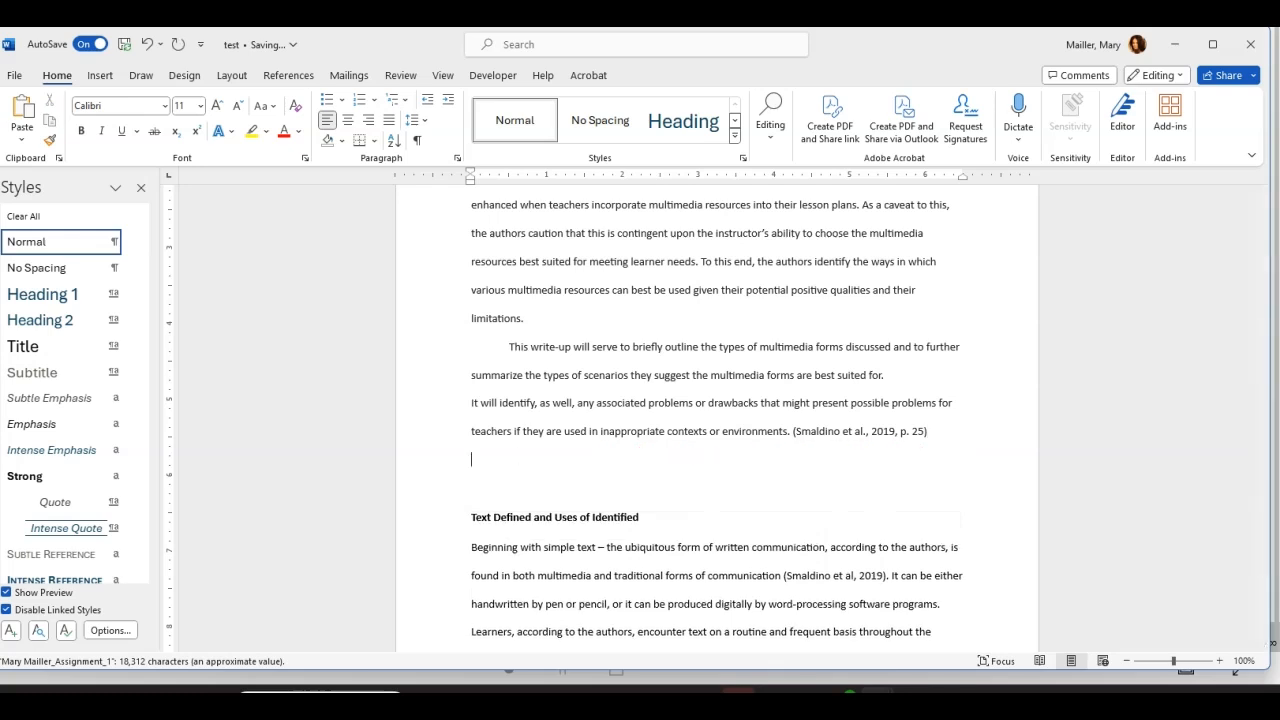
key("ctrl+v")
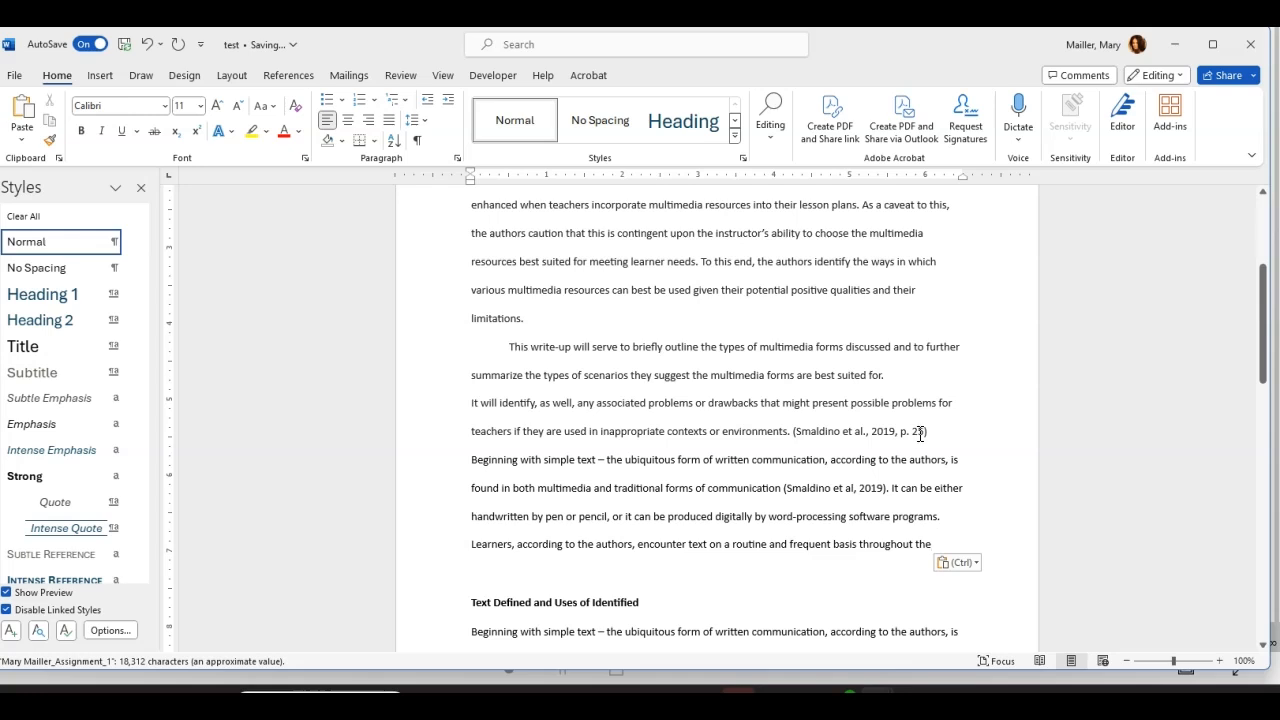
Step: Indent the quoted passage 0.5" on the ruler, then reselect it and expand the Styles gallery
left_click_drag(509, 347, 891, 407)
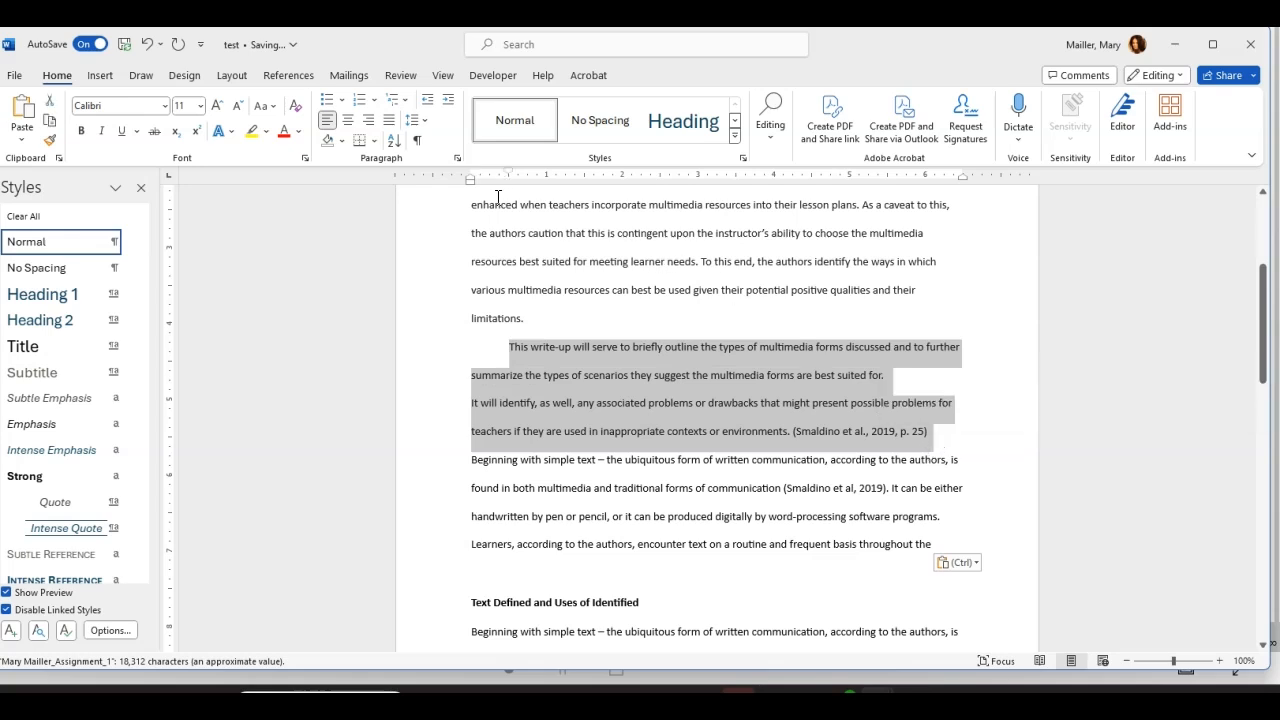
mouse_move(474, 190)
left_mouse_down()
mouse_move(534, 177)
mouse_move(509, 172)
left_mouse_up()
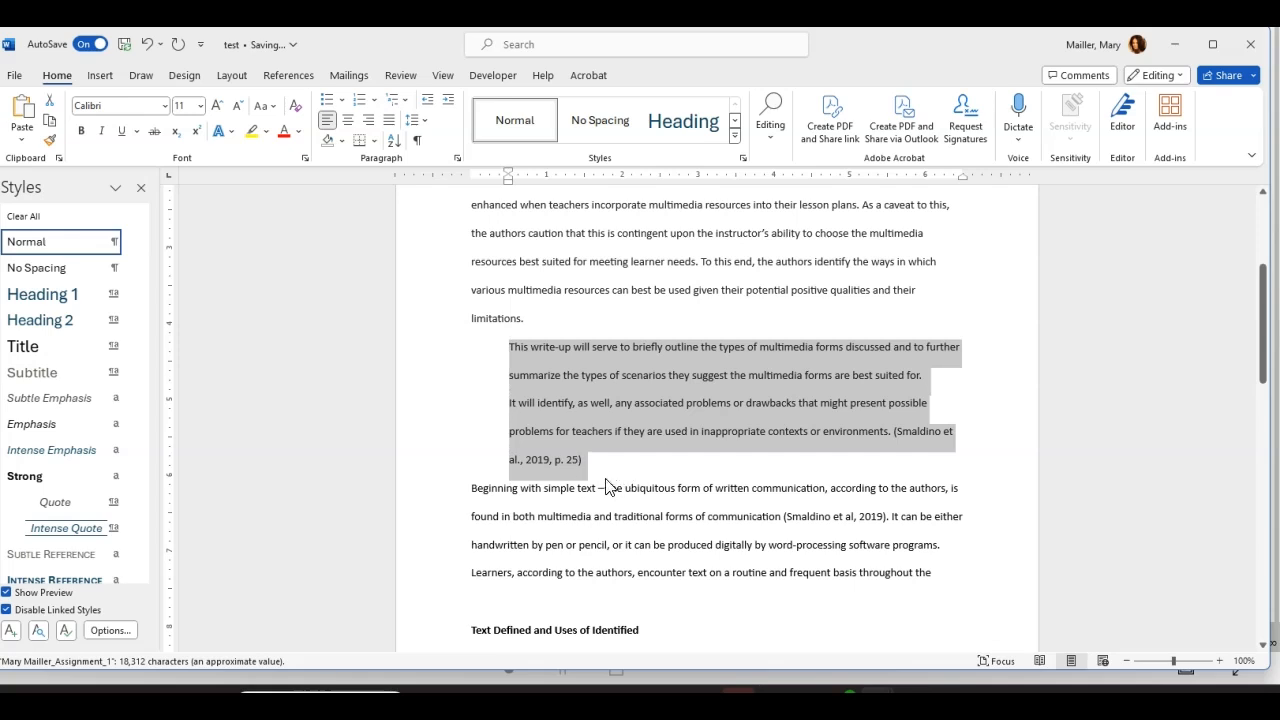
scroll(512, 200, "up", 2)
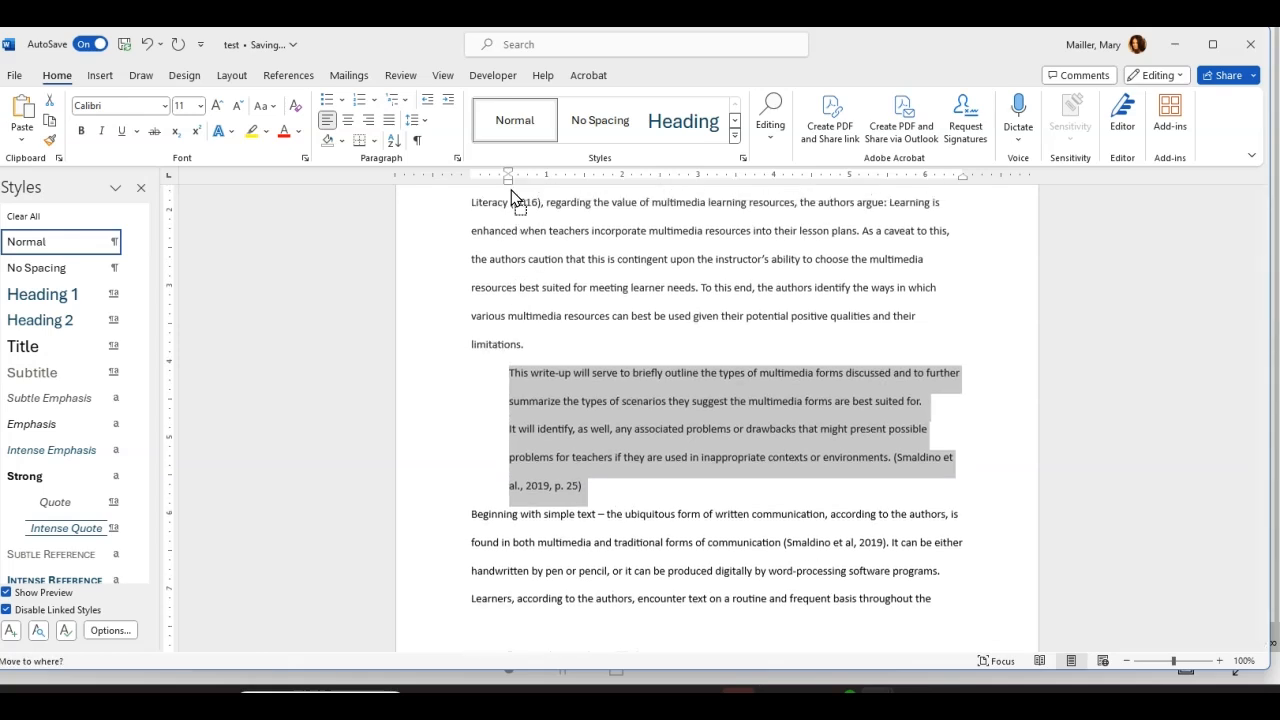
scroll(530, 478, "down", 2)
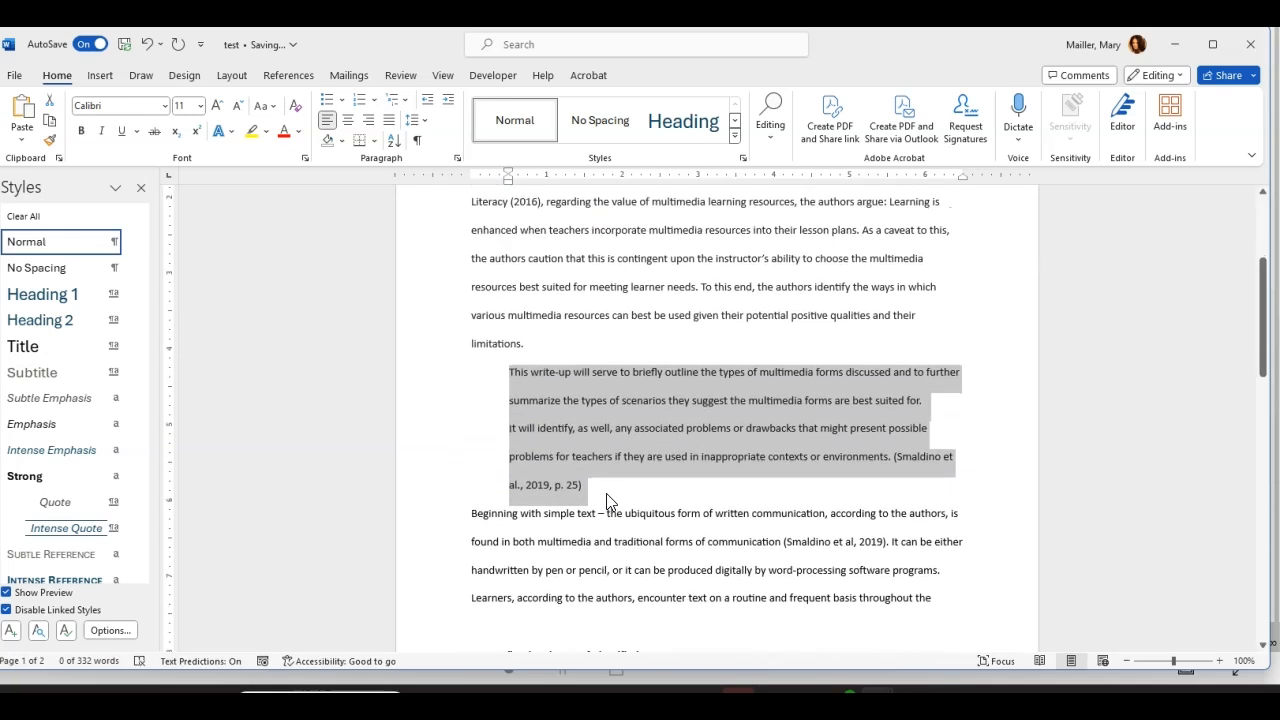
left_click(620, 492)
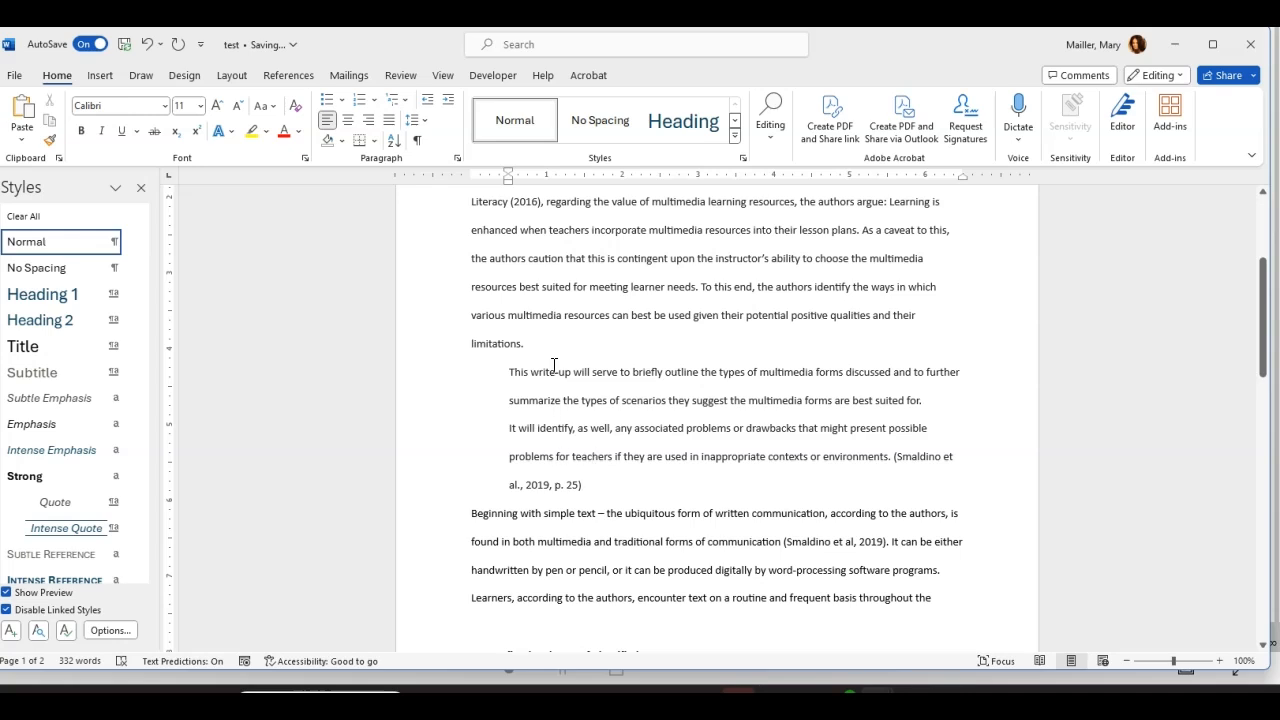
left_click_drag(508, 372, 615, 487)
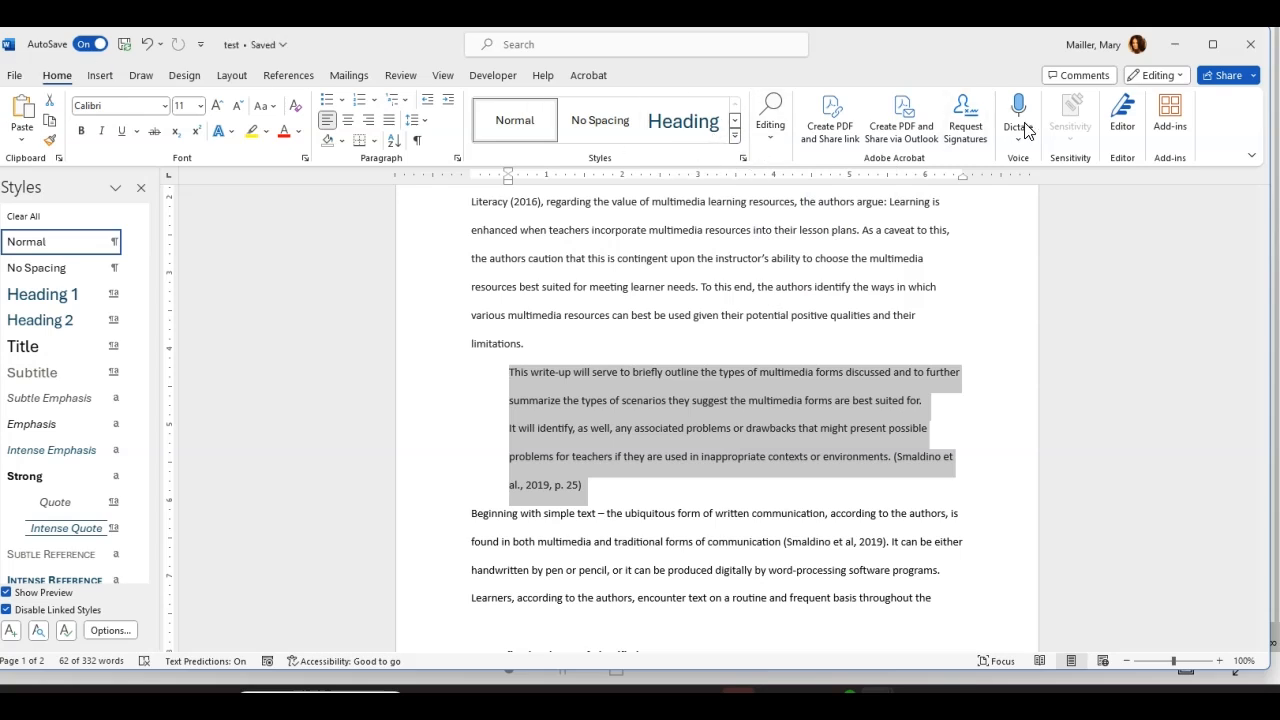
left_click(736, 137)
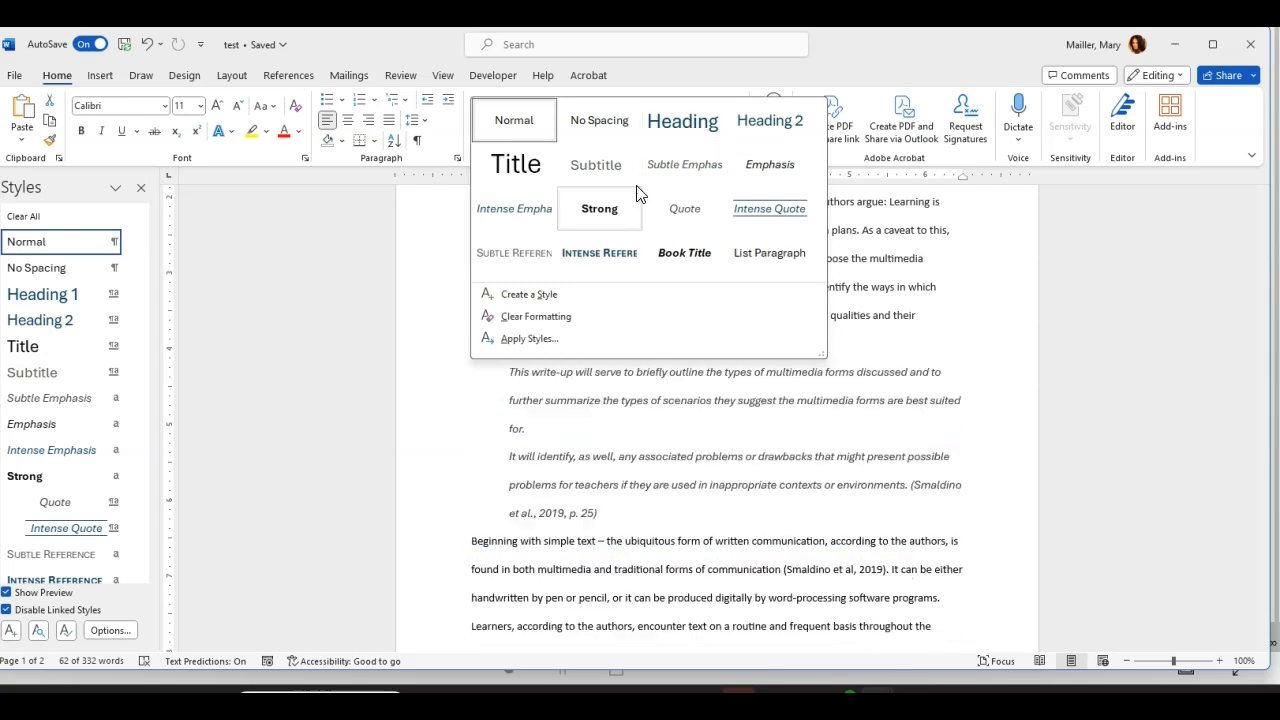
Step: Create a 'BlockQuote APA' style from the quote with a 0.5" left indent and double spacing
left_click(546, 294)
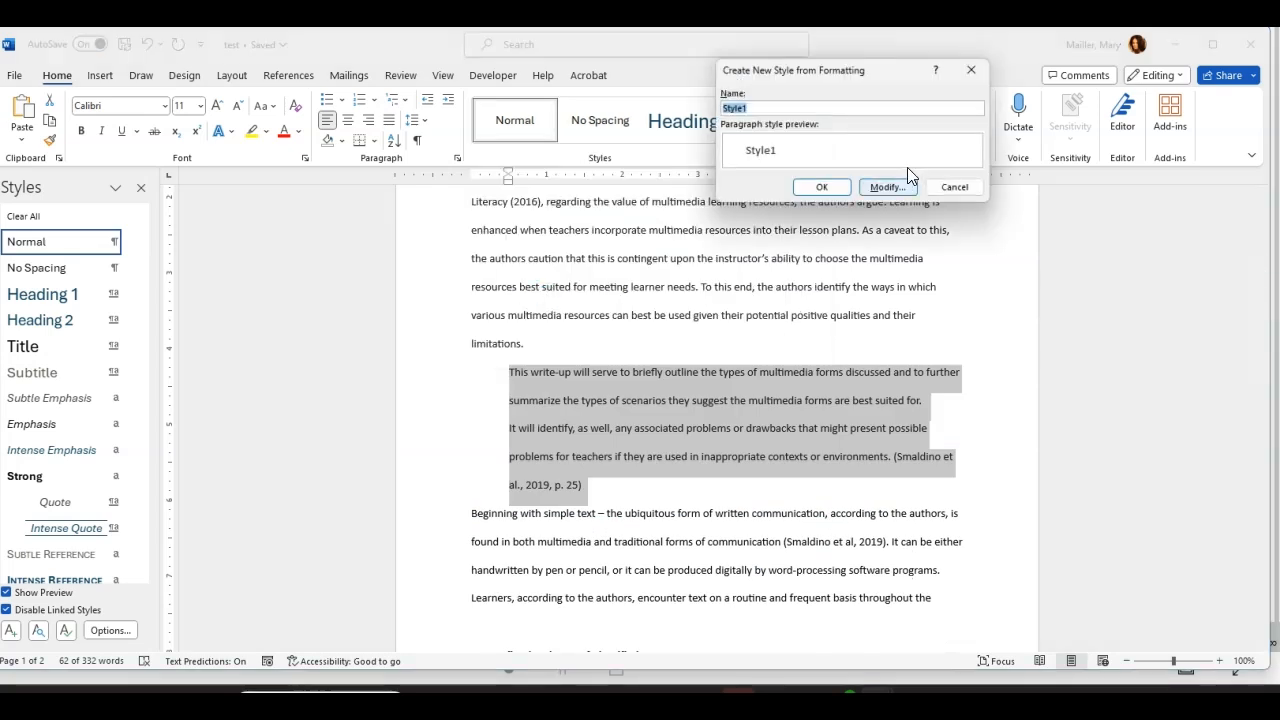
type("BlockQuote APA")
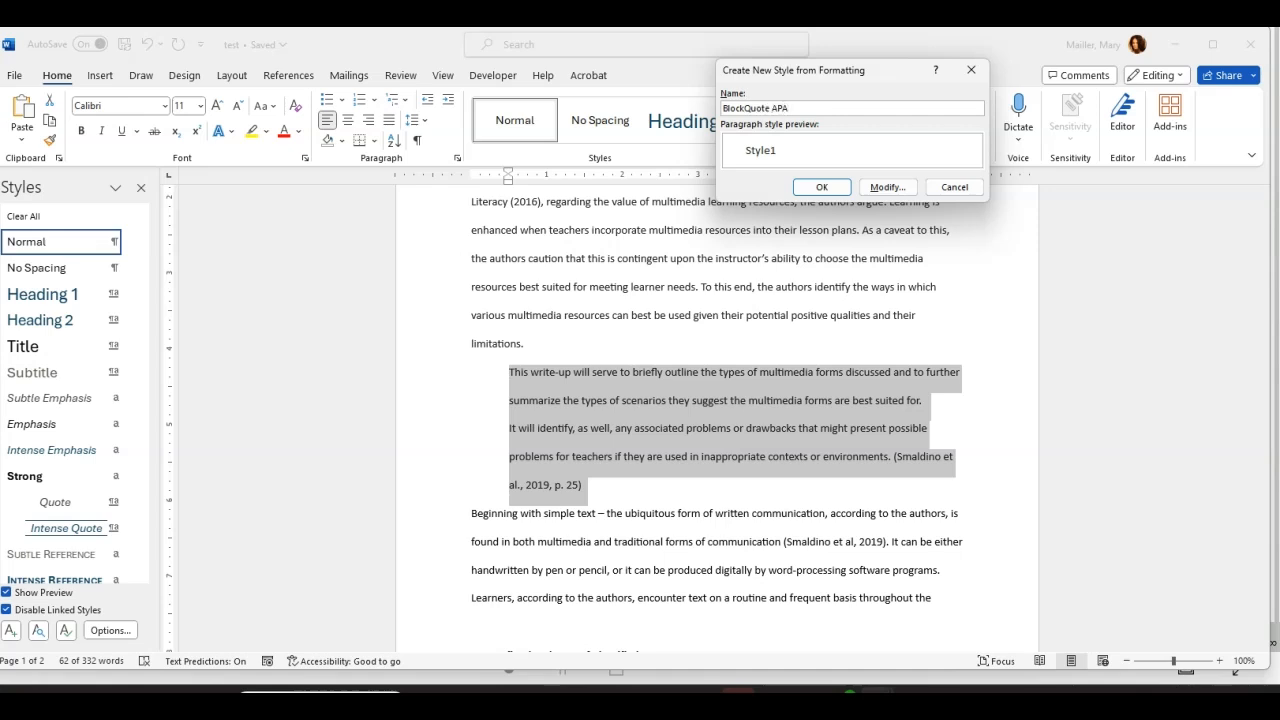
left_click(886, 188)
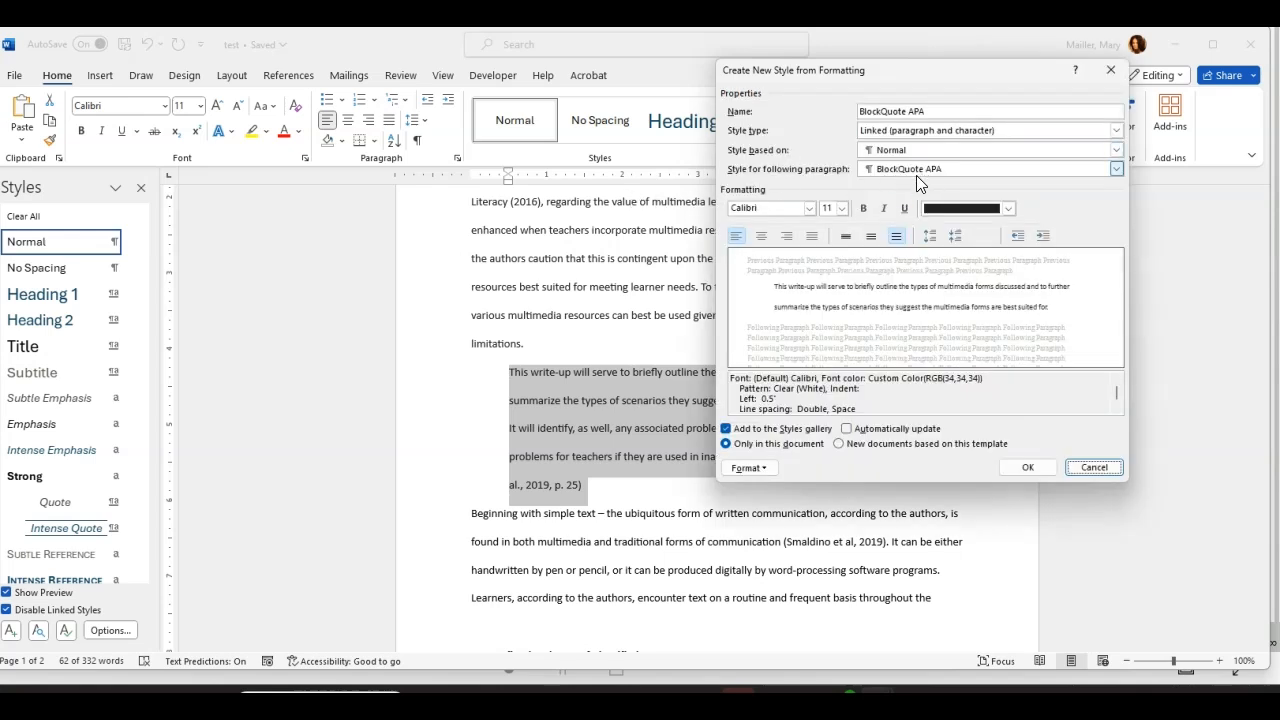
left_click(777, 471)
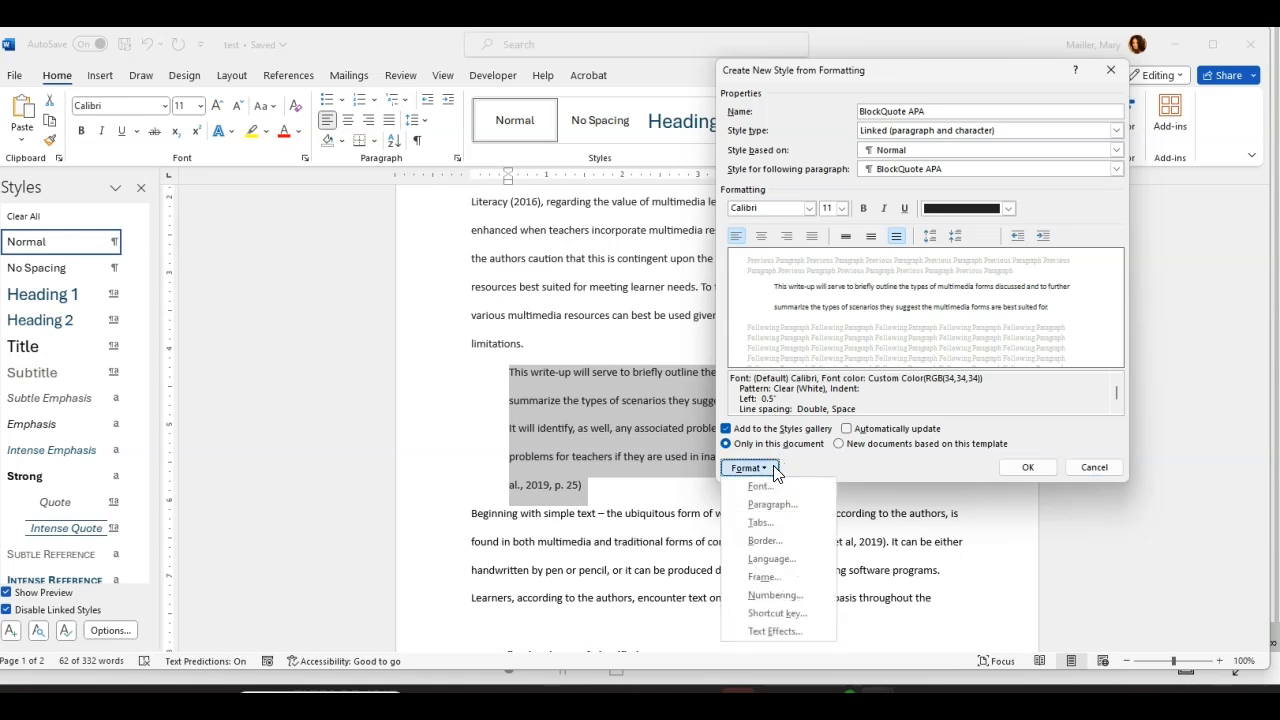
left_click(766, 506)
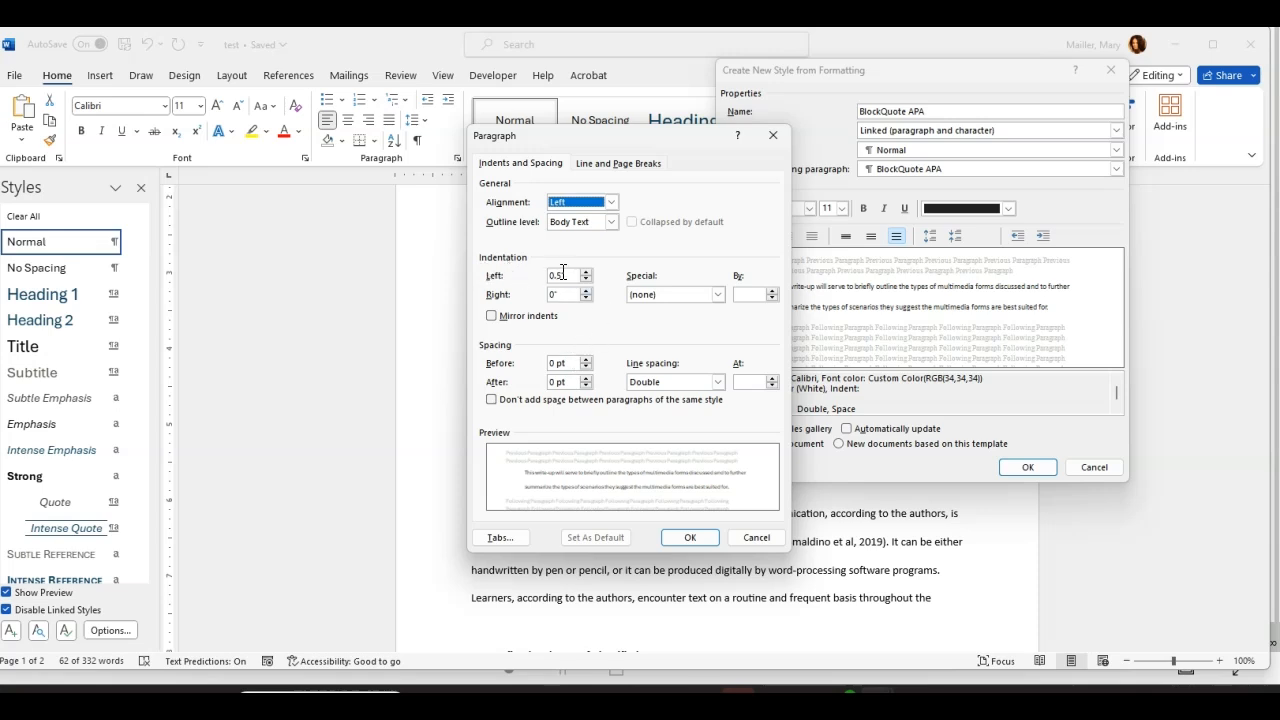
left_click(689, 539)
left_click(1050, 468)
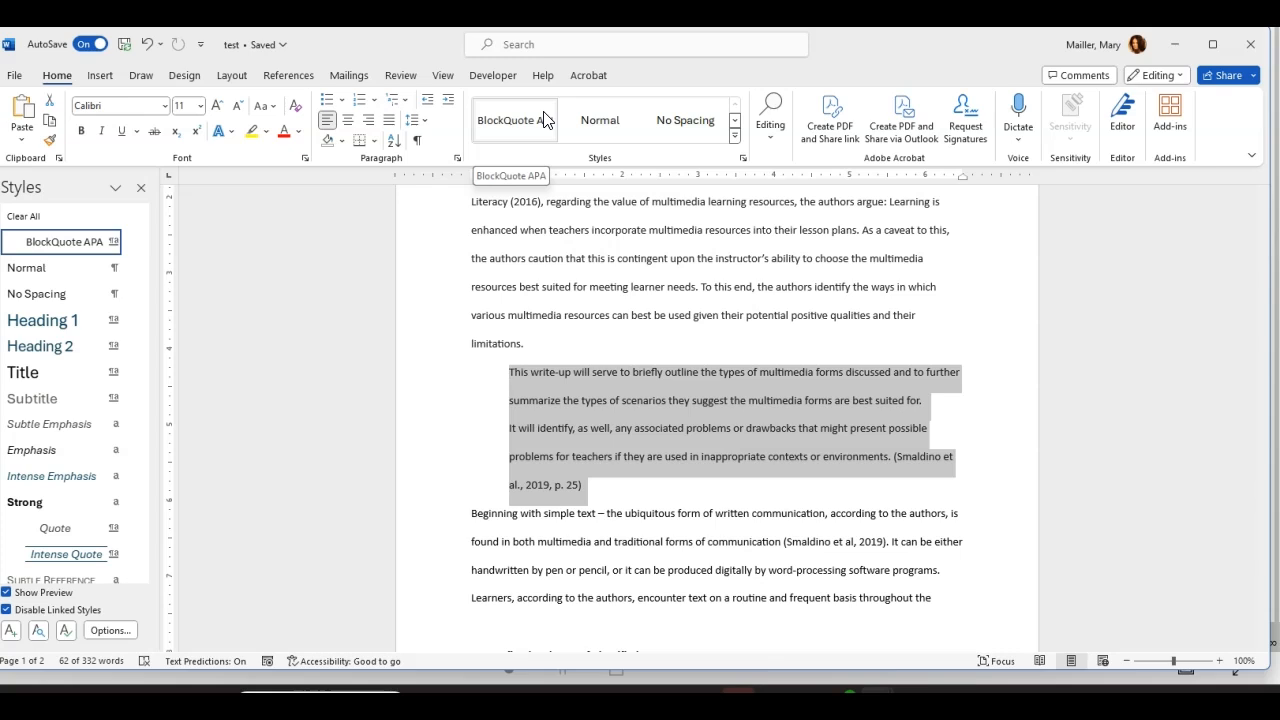
Step: Apply BlockQuote APA to the quote and save the styles as the 'APA Quotes Styles' style set
left_click(544, 120)
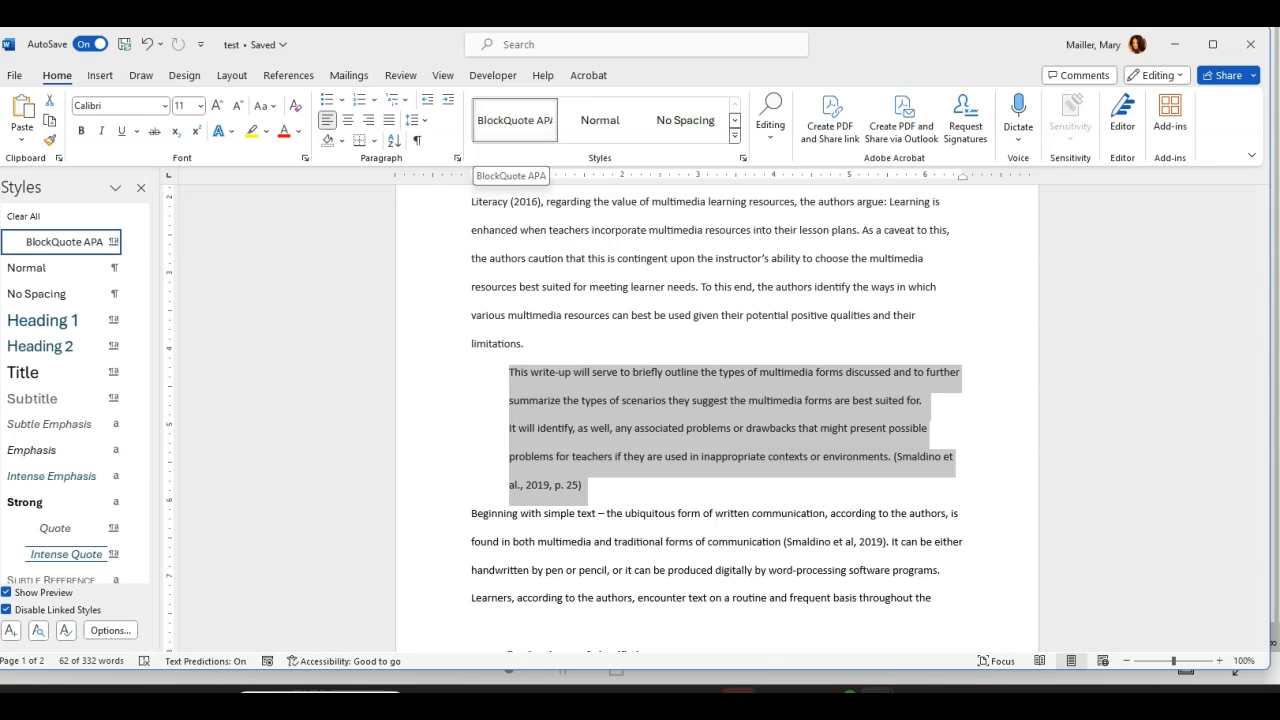
left_click(185, 76)
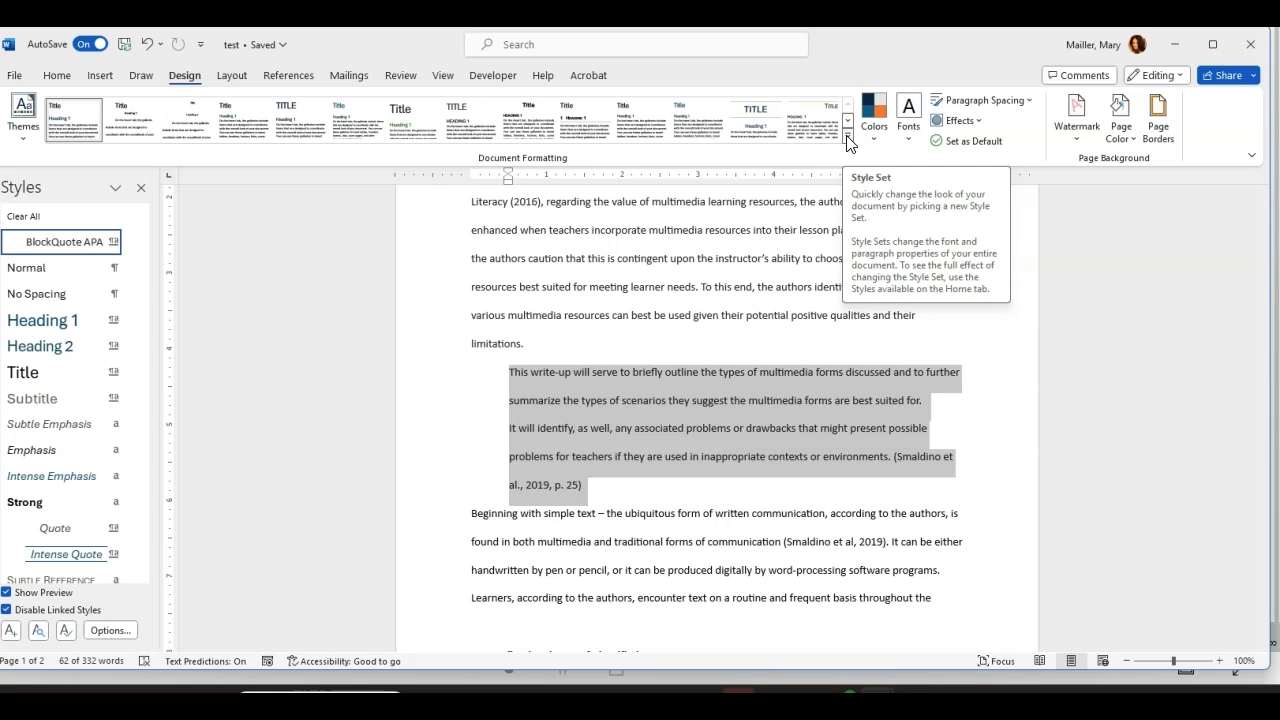
left_click(847, 138)
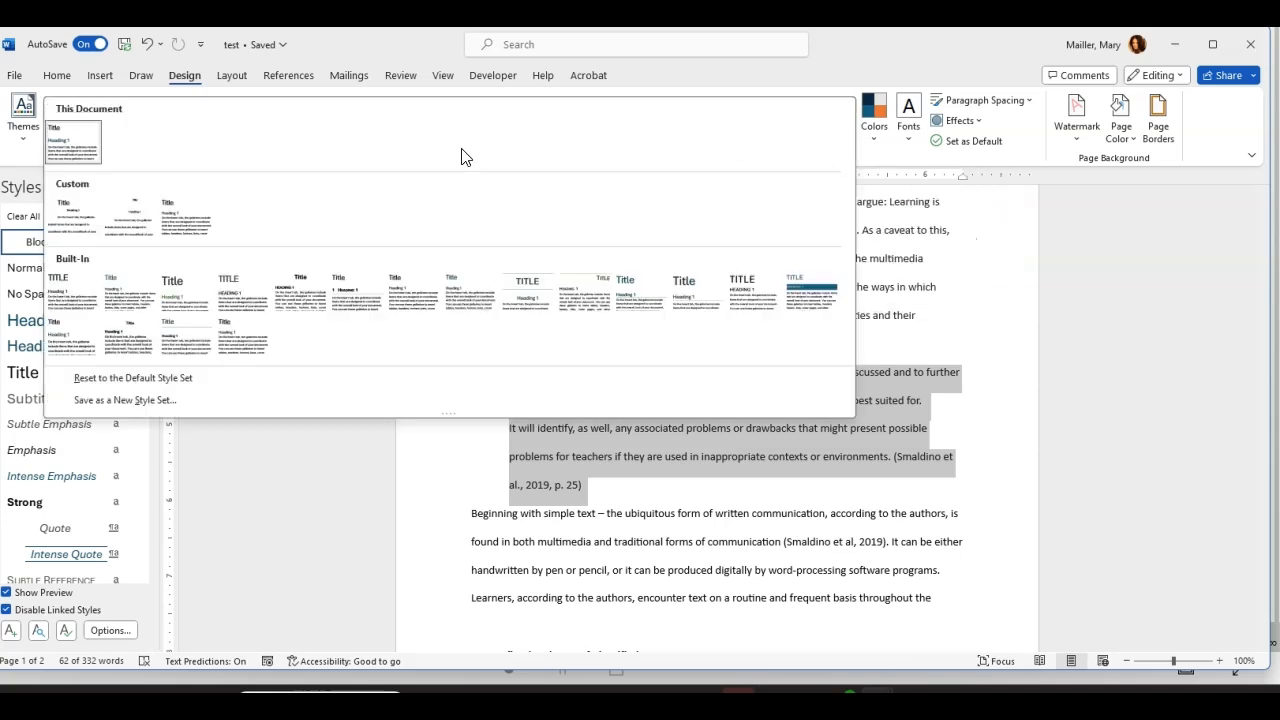
left_click(137, 401)
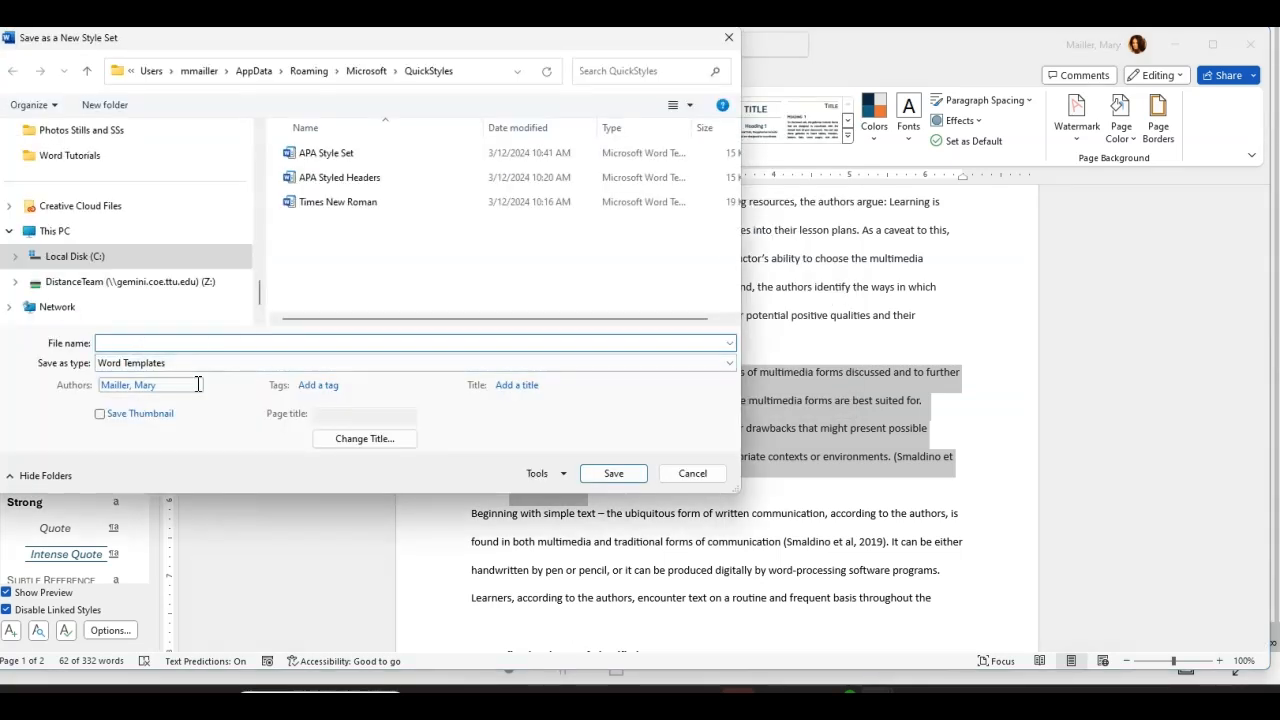
type("APA")
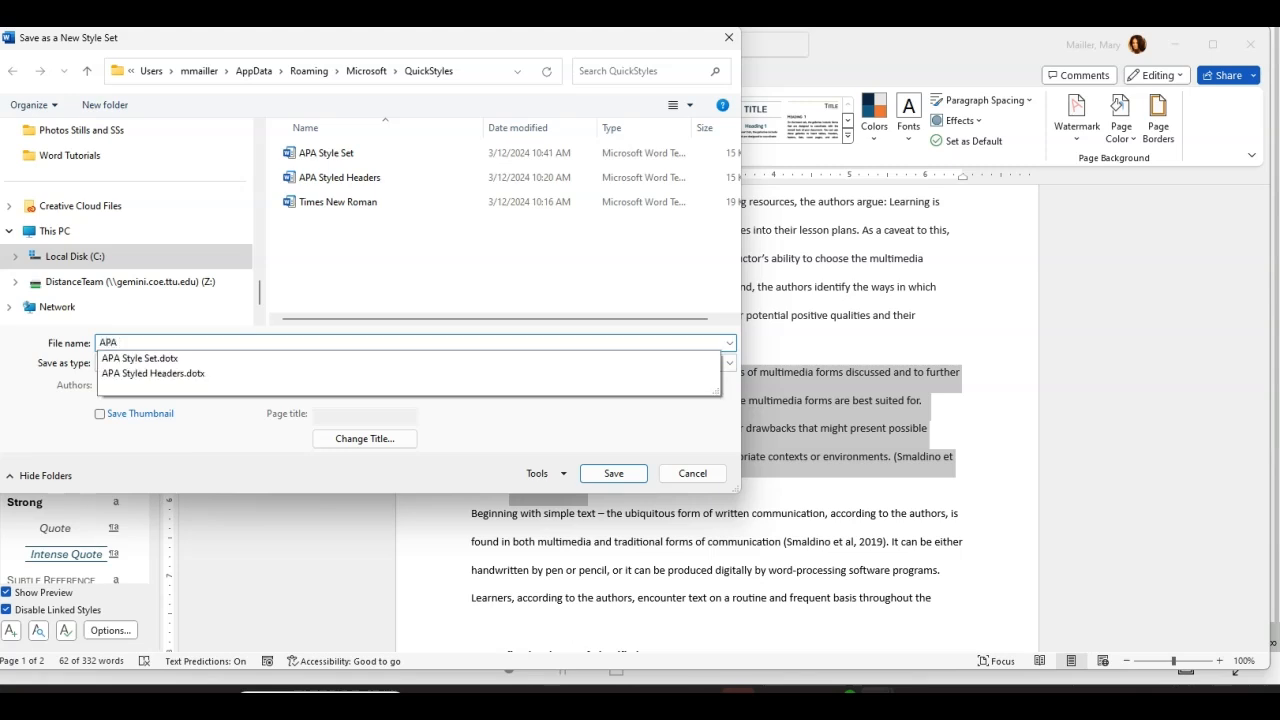
type(" Quotes Styles")
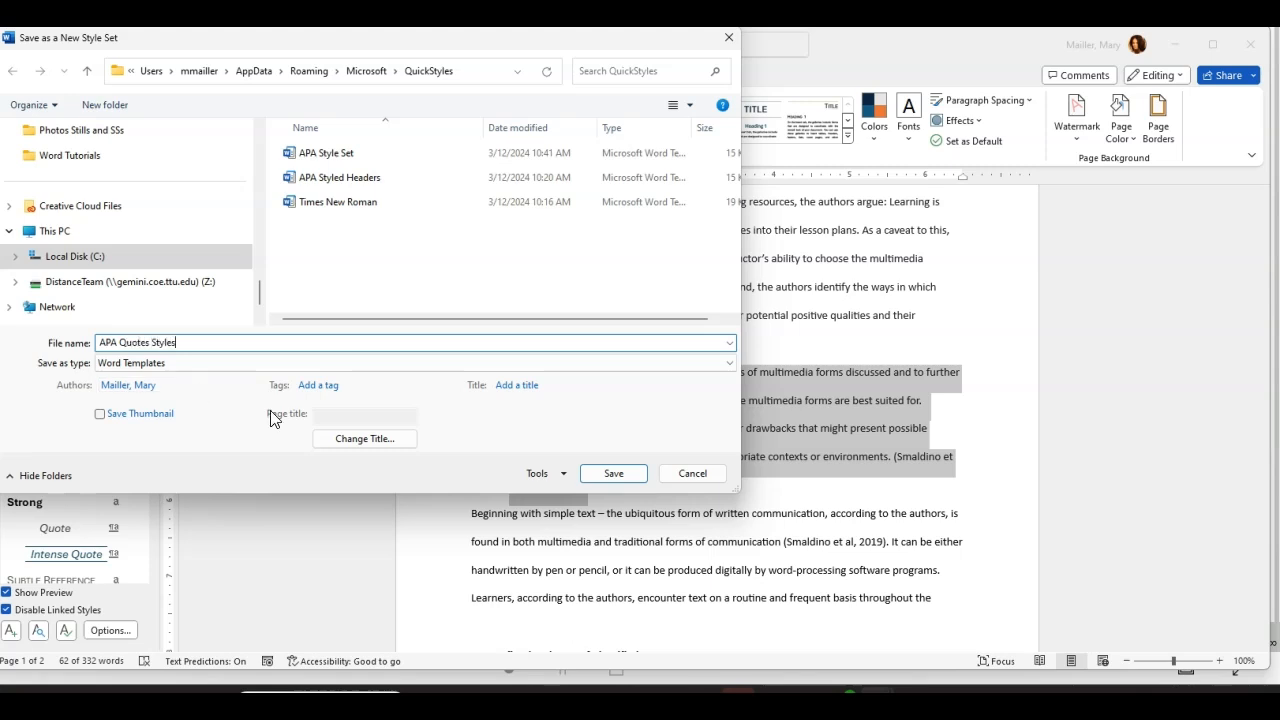
left_click(625, 475)
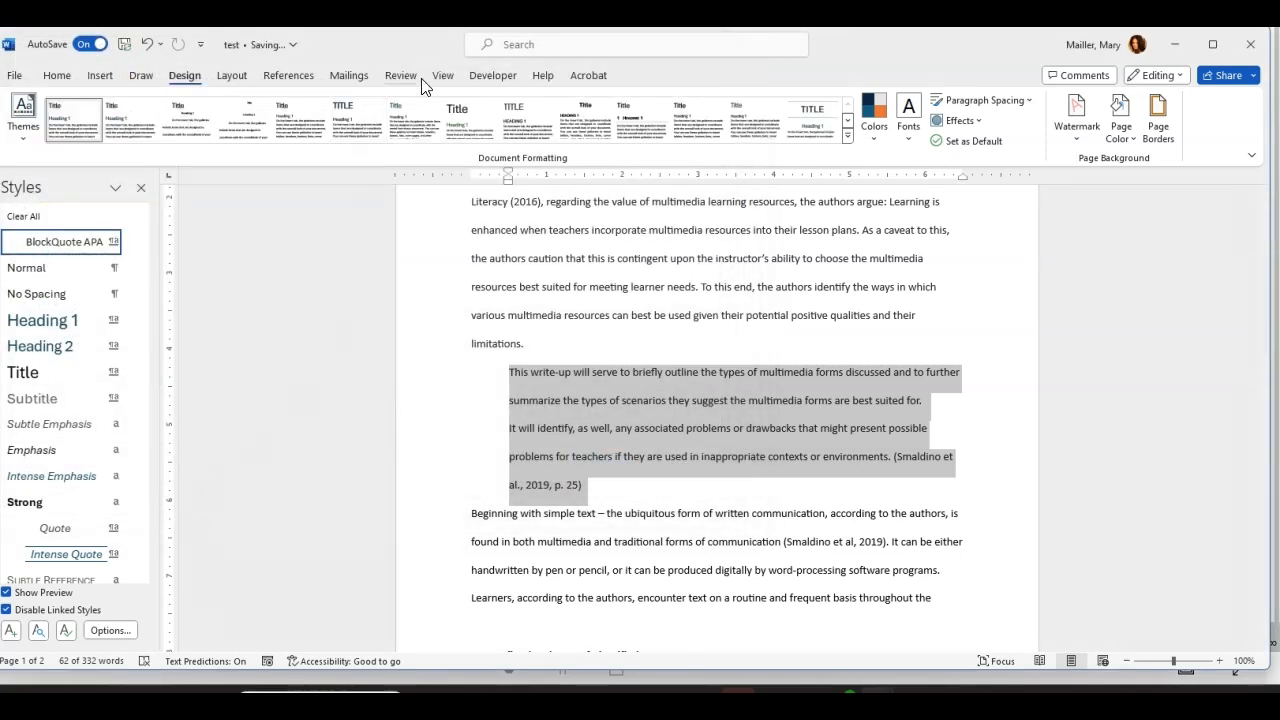
left_click(64, 78)
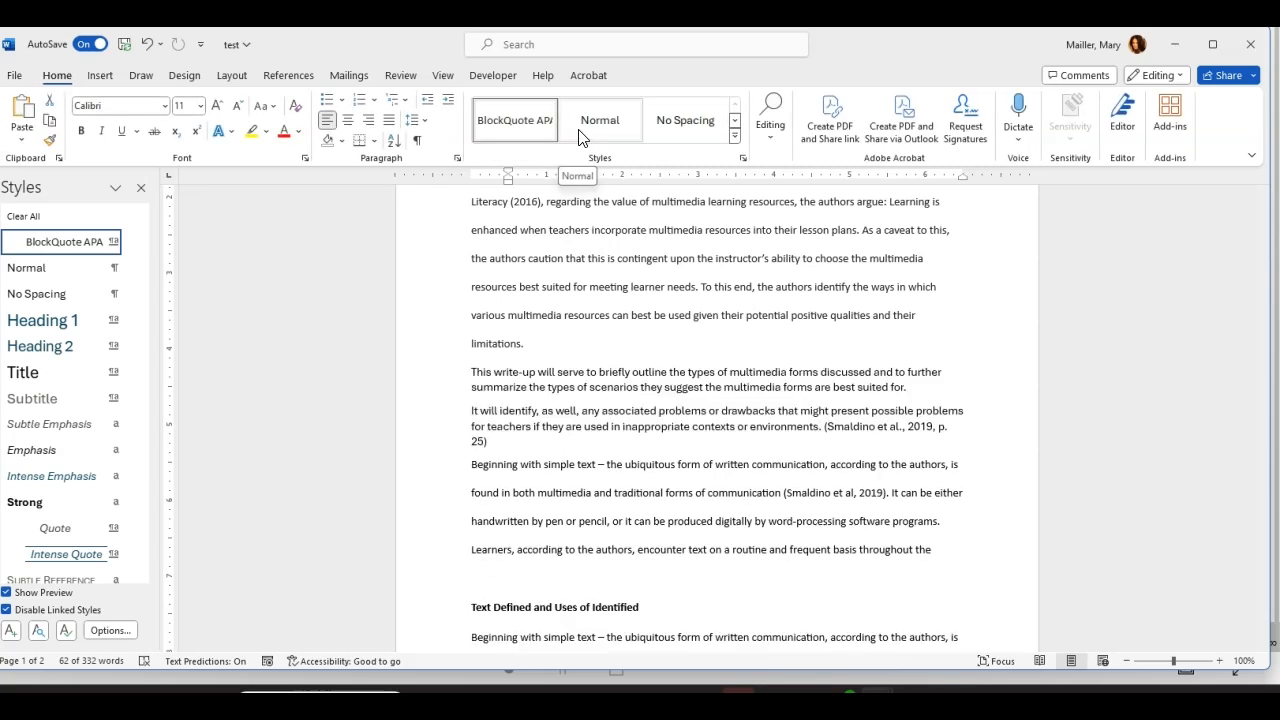
left_click(16, 78)
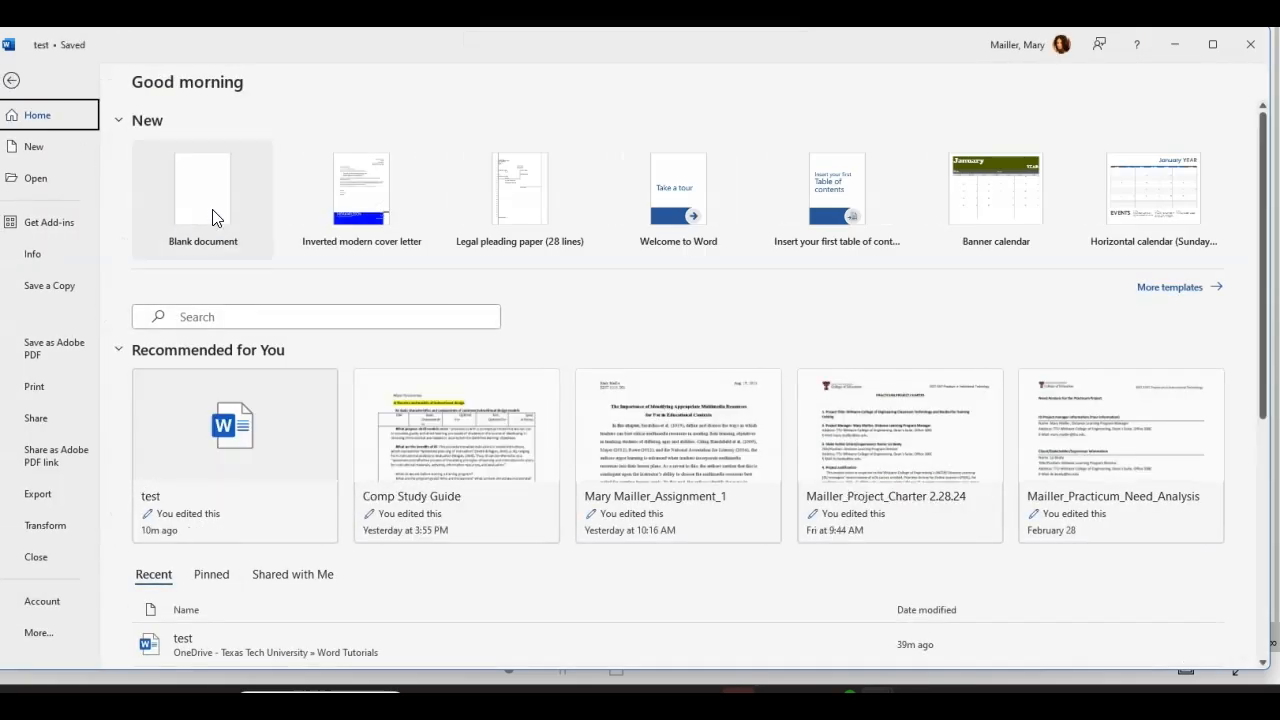
left_click(208, 214)
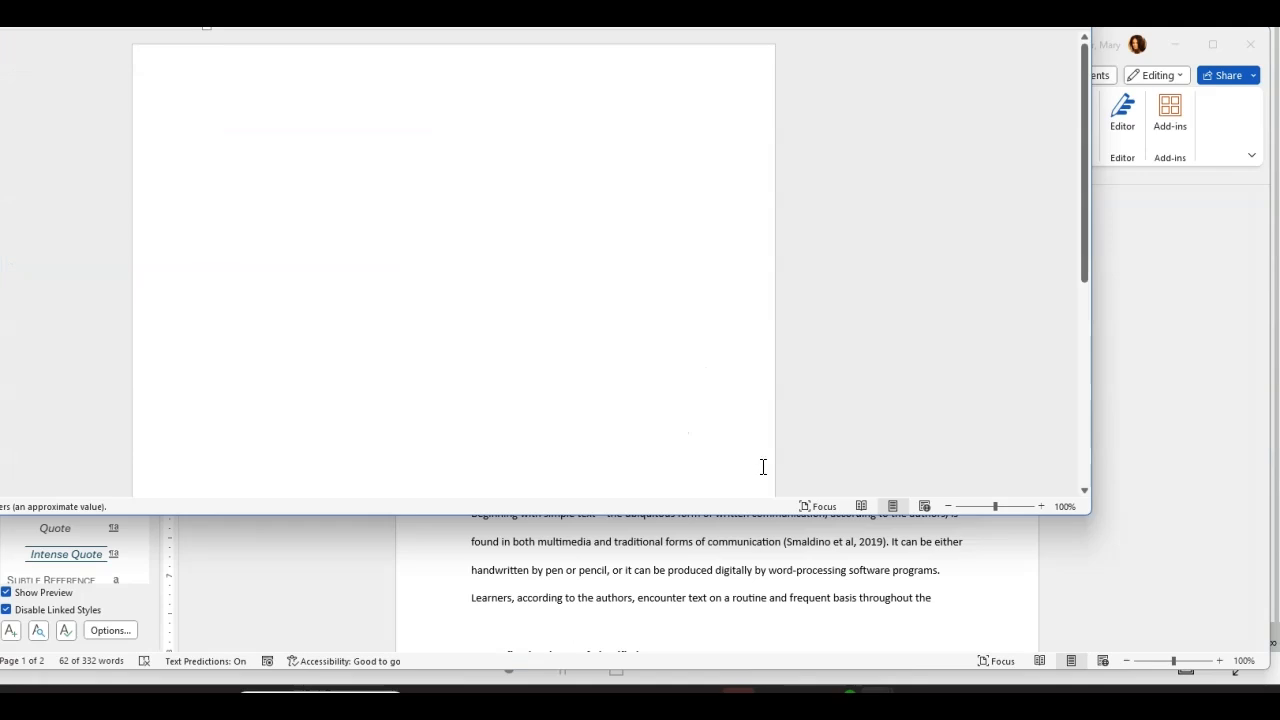
left_click_drag(841, 27, 1030, 48)
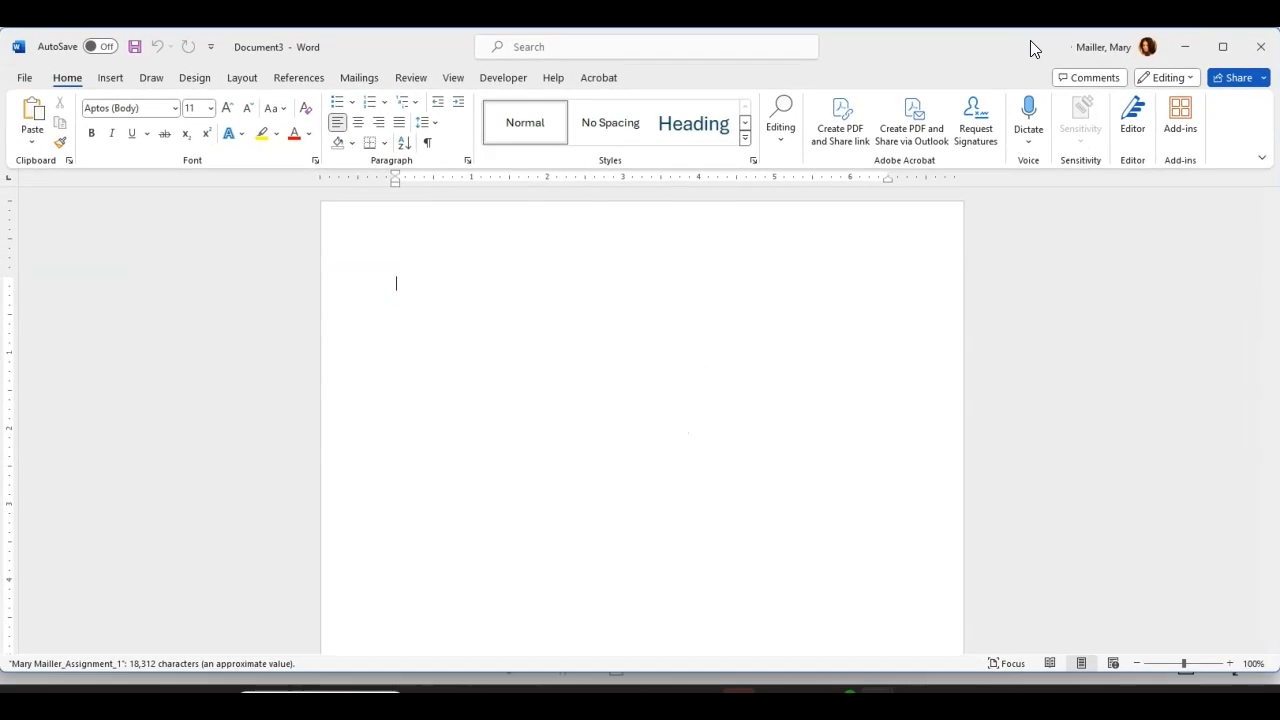
left_click(746, 142)
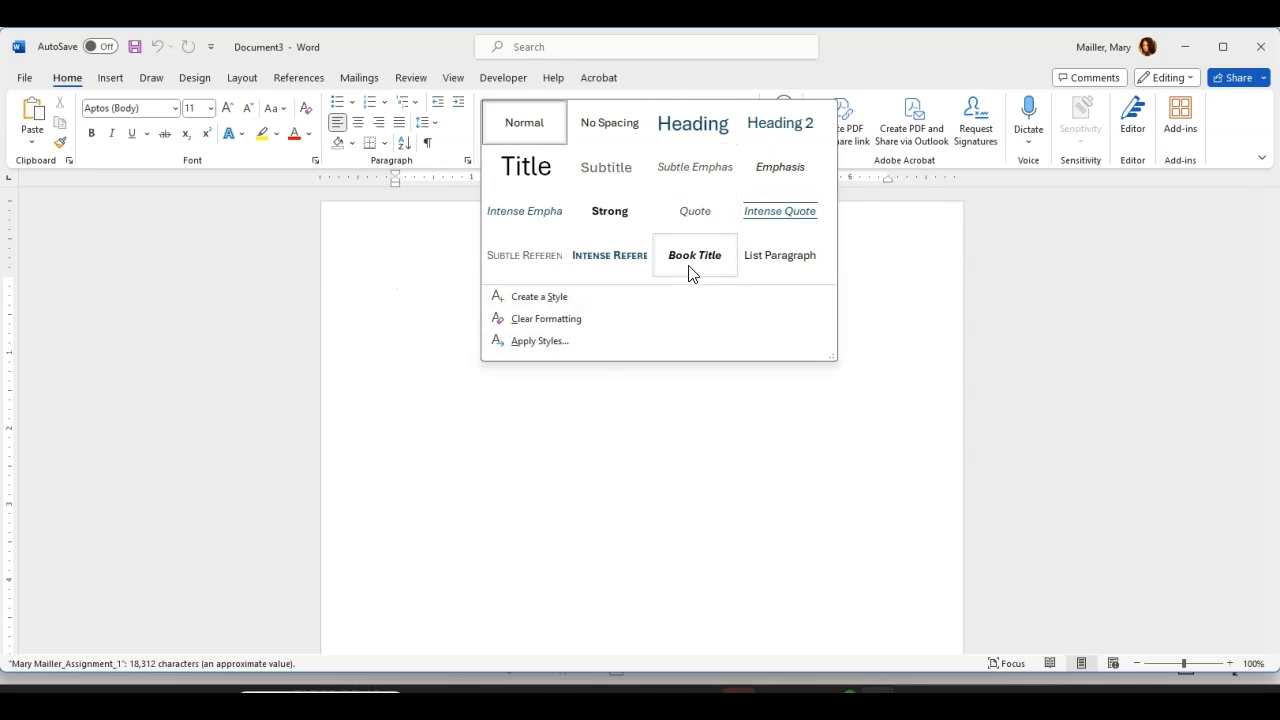
left_click(1026, 320)
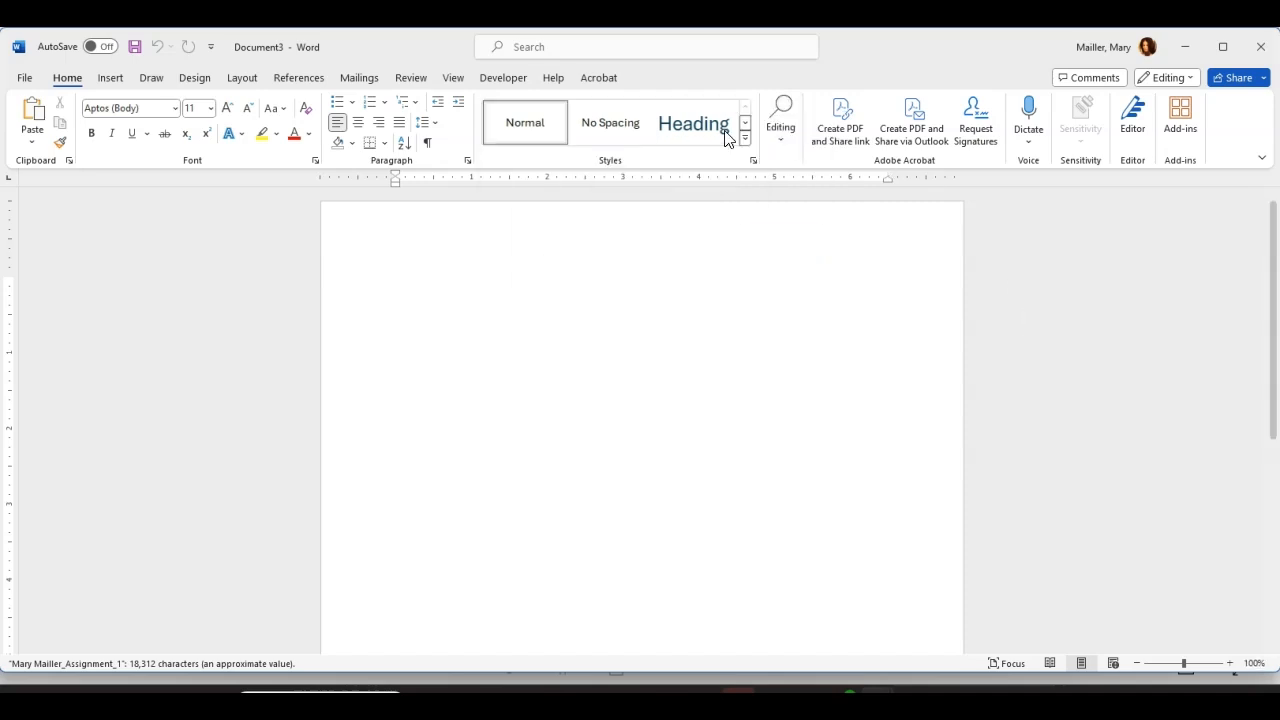
Step: Apply the custom 'APA Quotes Styles' style set to the blank document
left_click(196, 78)
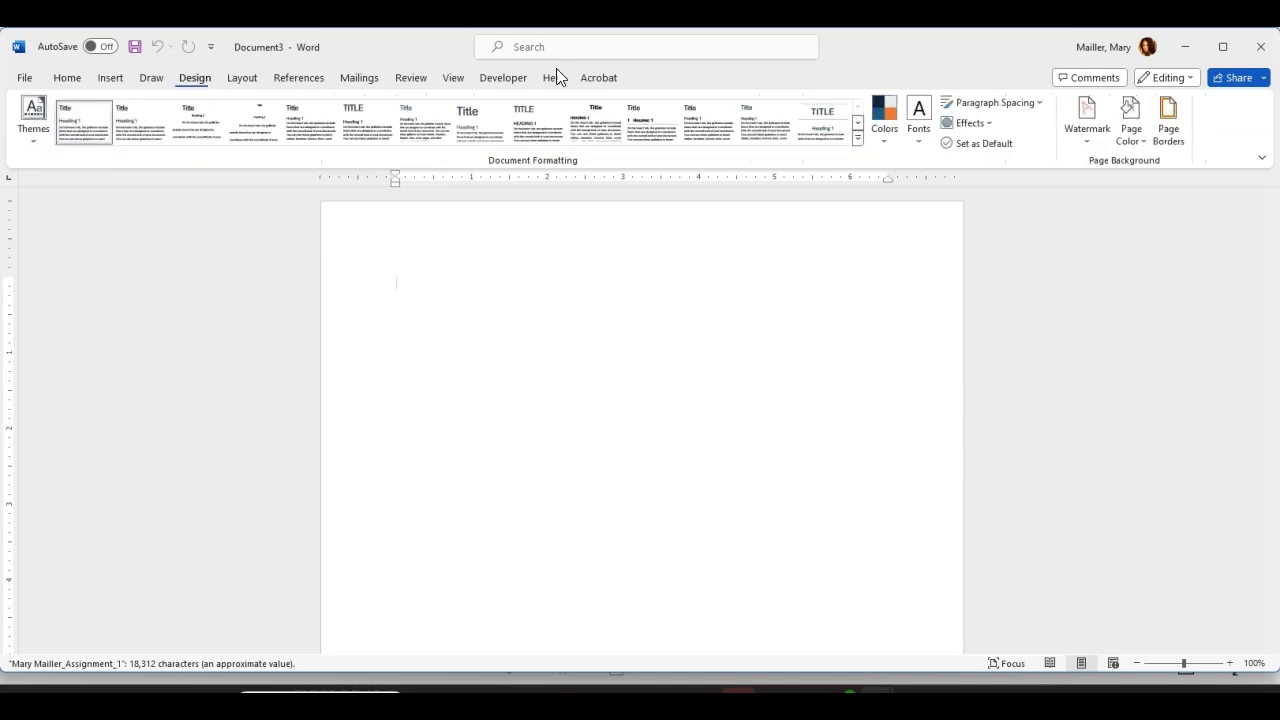
left_click(858, 140)
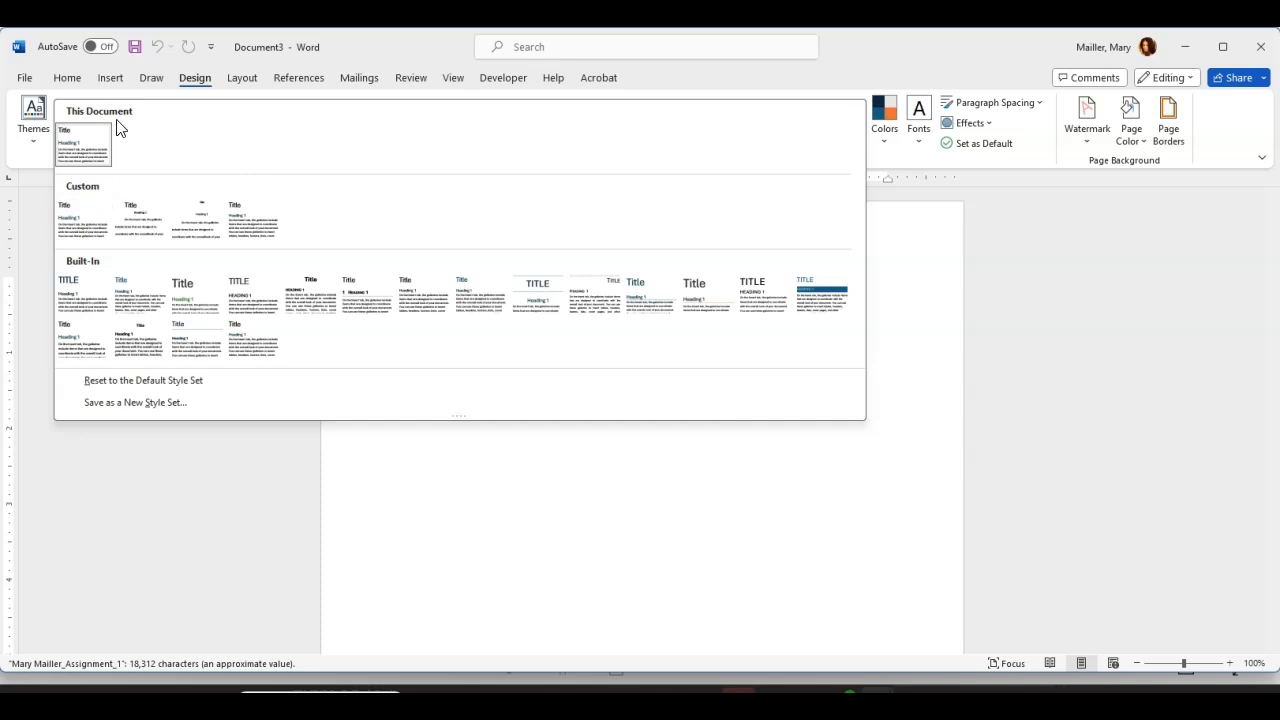
left_click(82, 222)
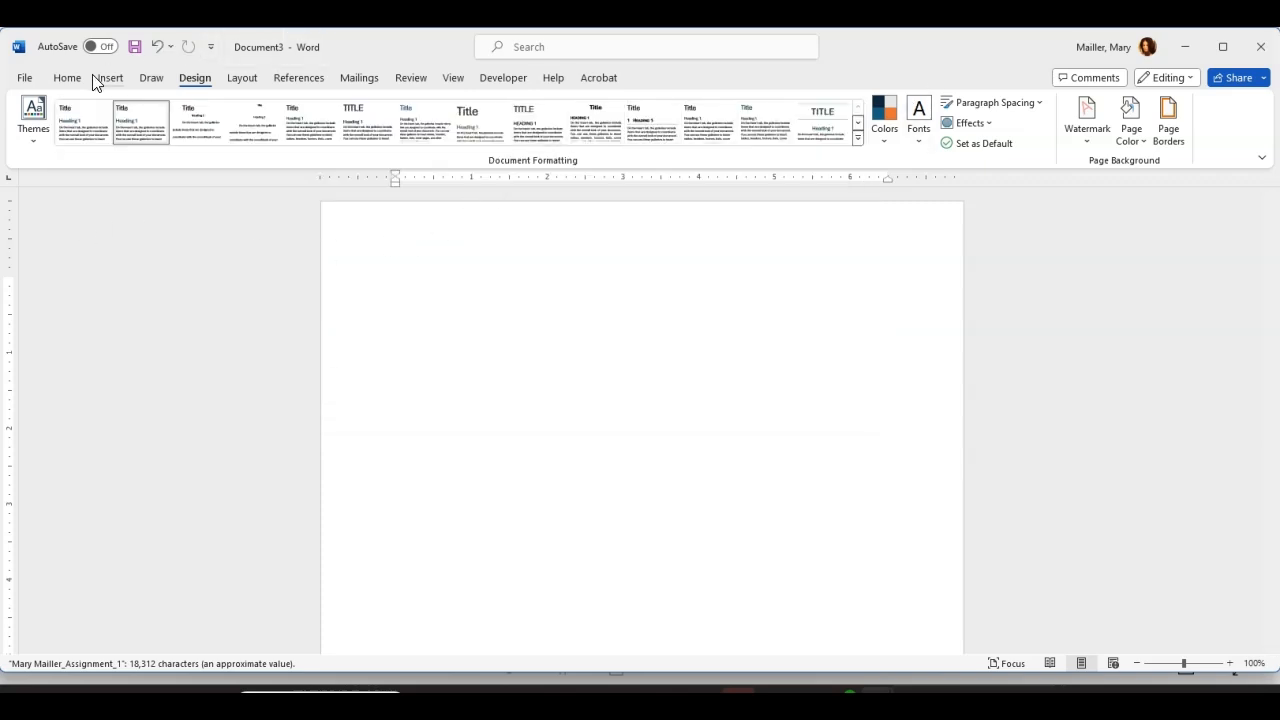
Step: Confirm BlockQuote APA appears in the Styles gallery, then minimize Document3 to return to the essay
left_click(67, 78)
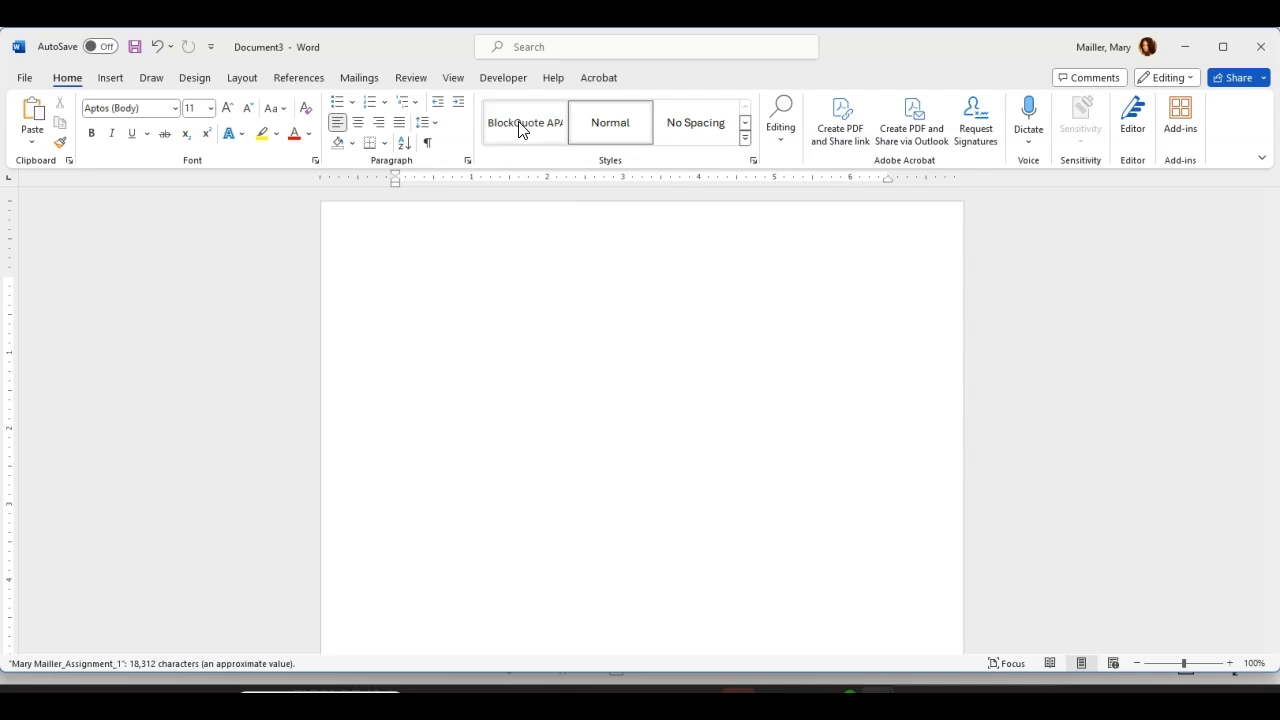
left_click(744, 139)
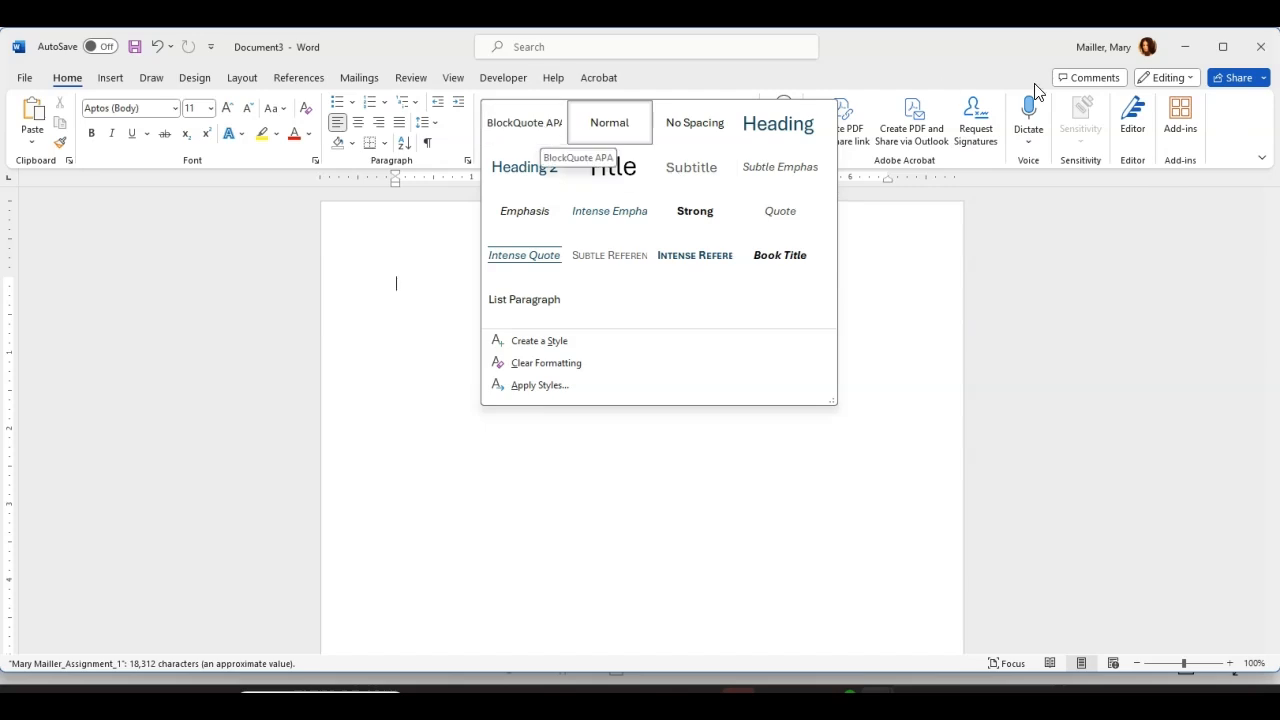
left_click(1190, 50)
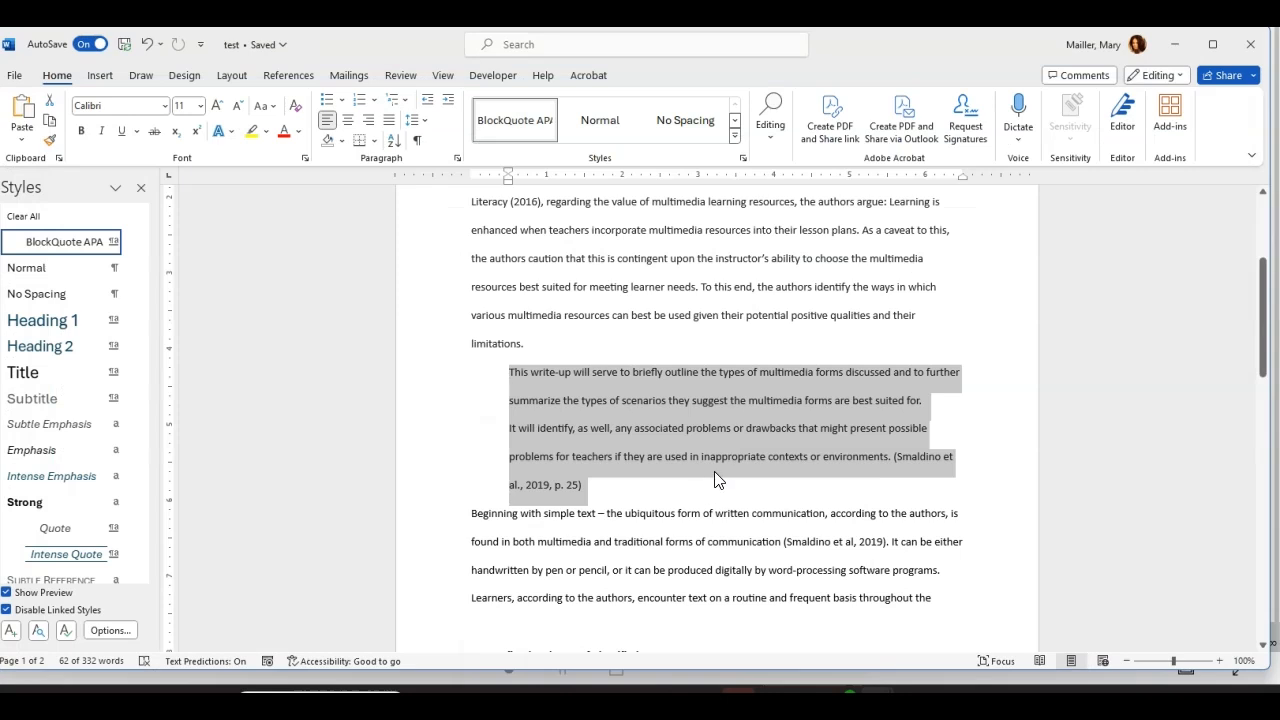
left_click(715, 480)
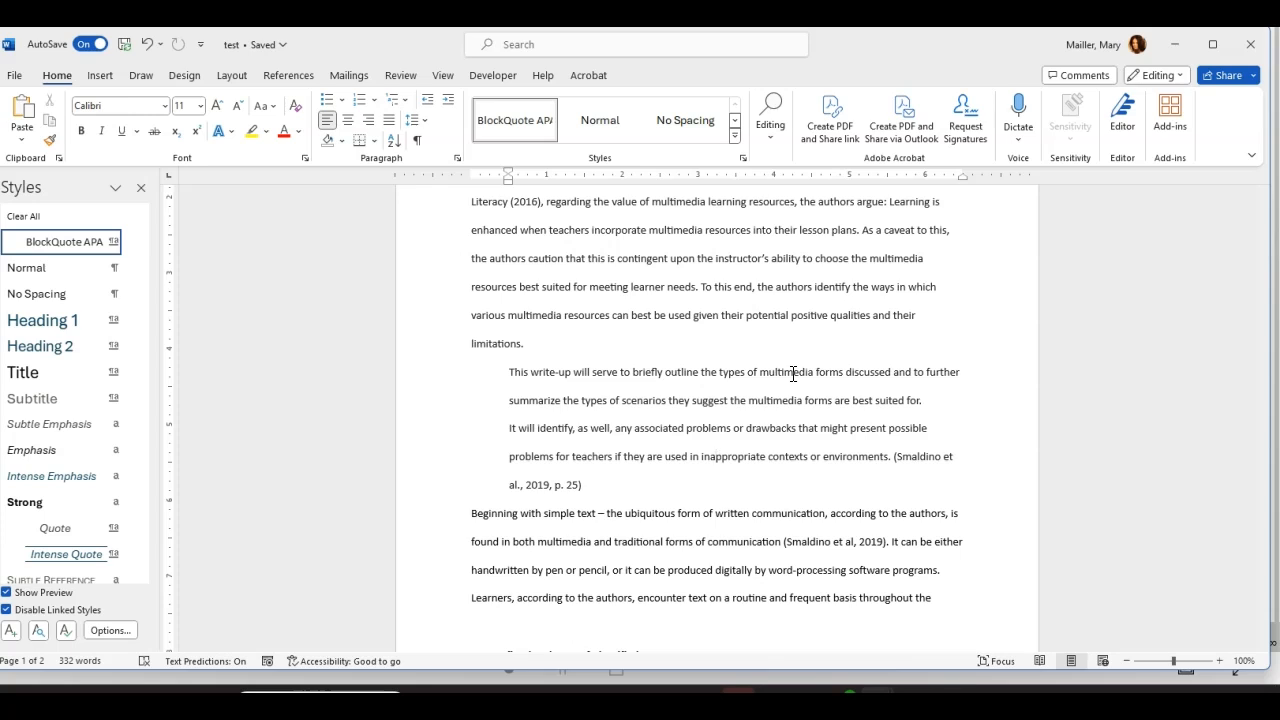
scroll(718, 310, "up", 2)
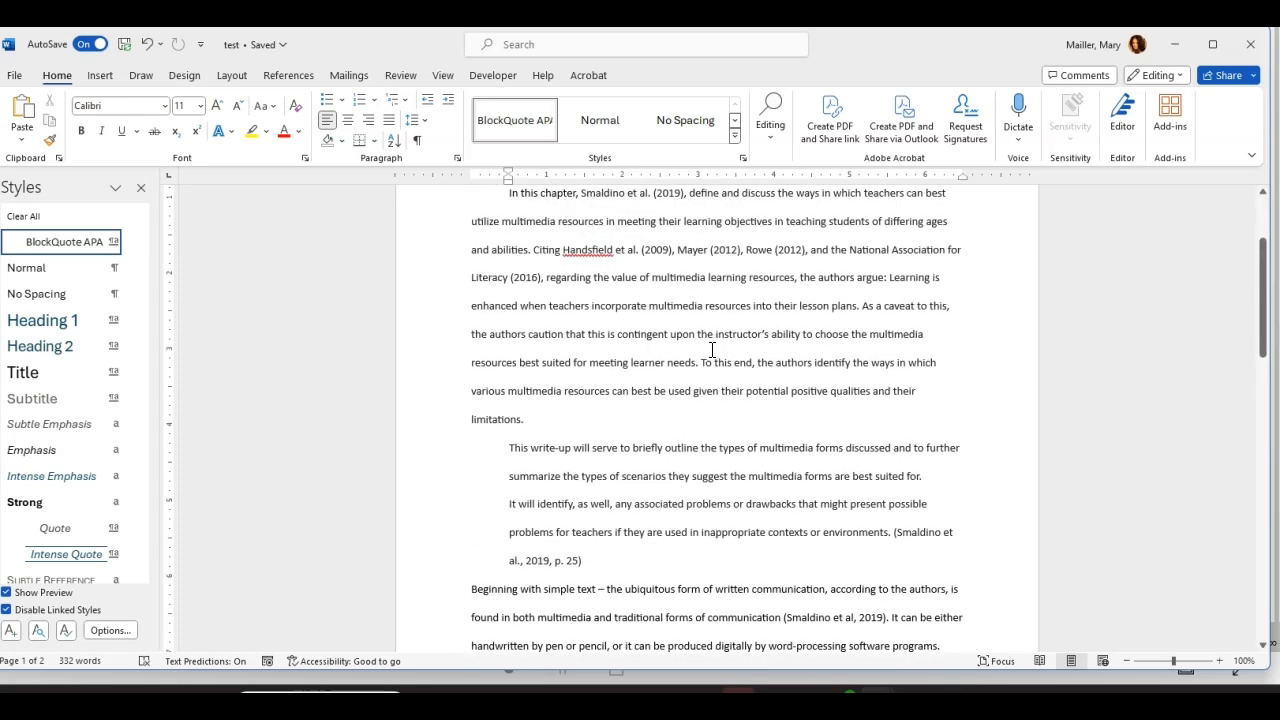
scroll(712, 349, "up", 2)
scroll(712, 349, "down", 3)
scroll(710, 356, "down", 2)
scroll(709, 363, "up", 5)
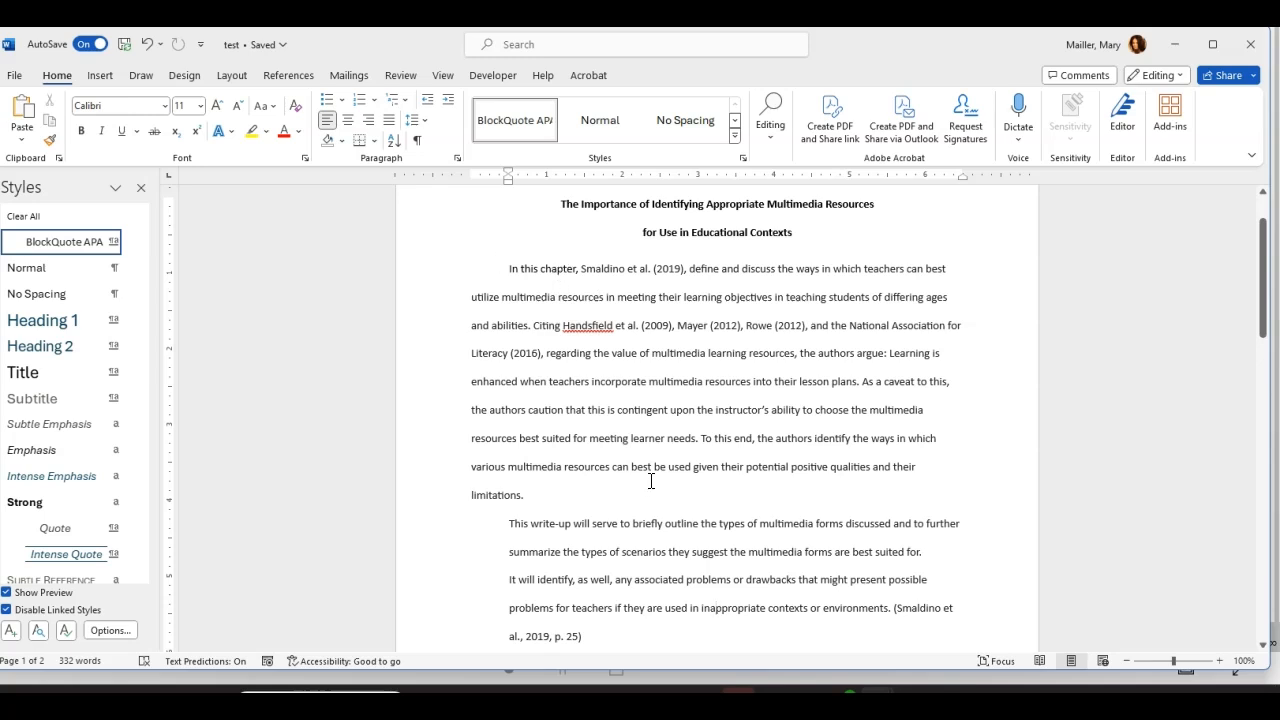
scroll(651, 480, "down", 2)
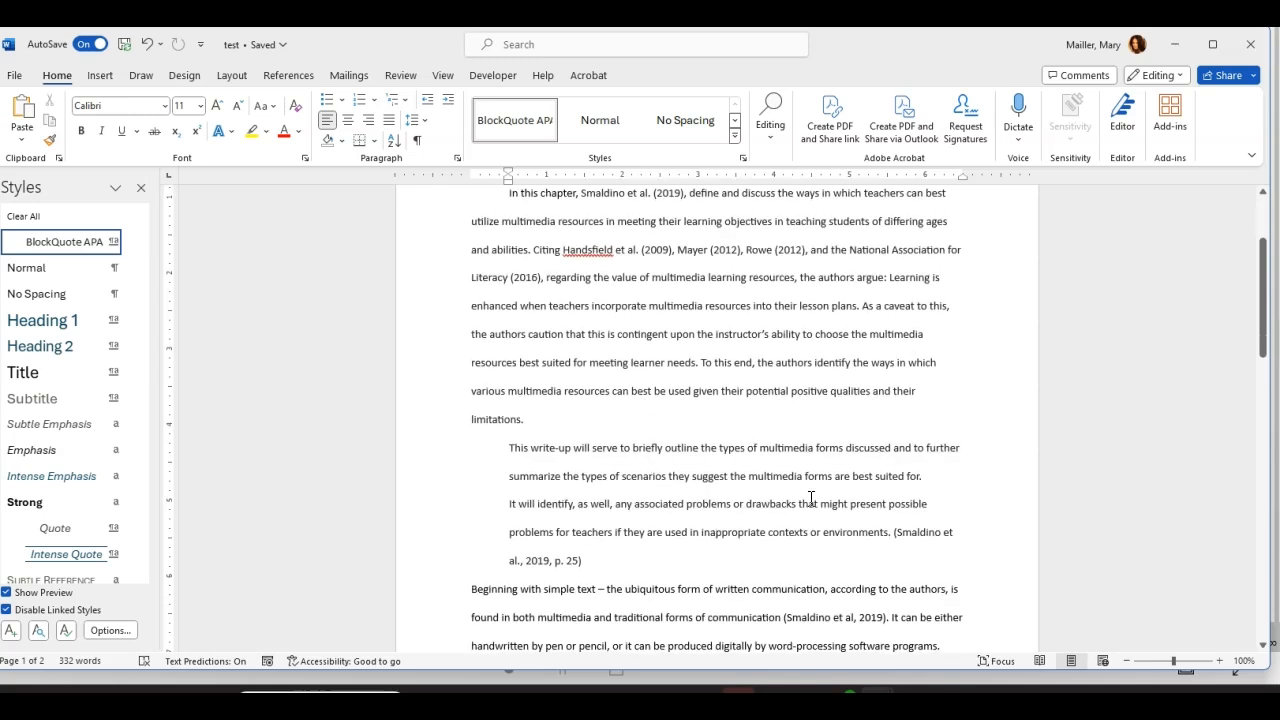
scroll(811, 497, "down", 2)
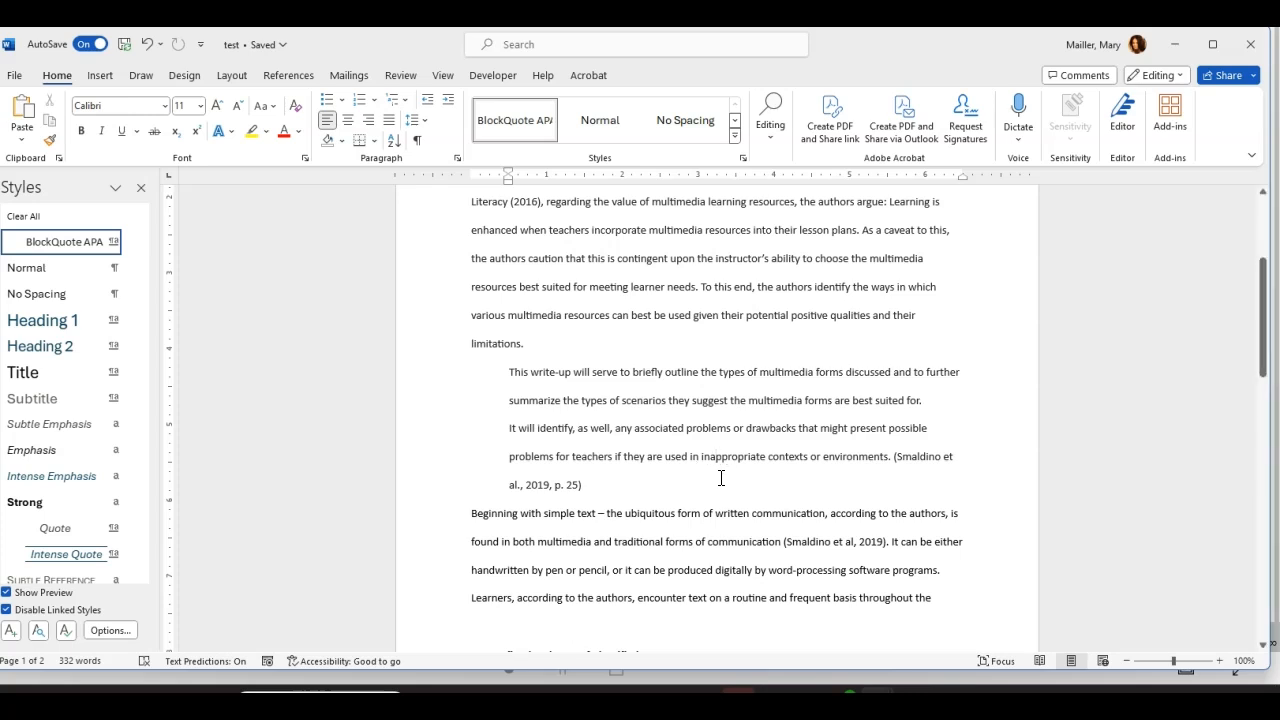
scroll(716, 475, "up", 2)
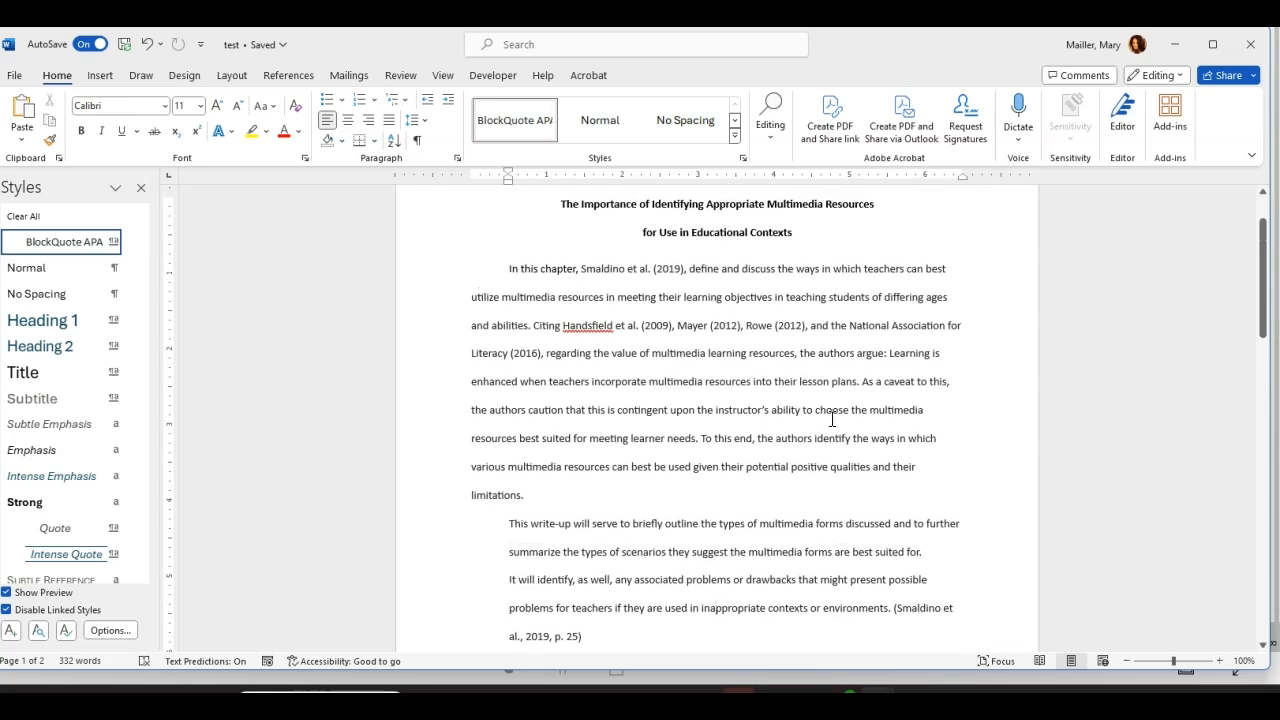
scroll(560, 383, "down", 1)
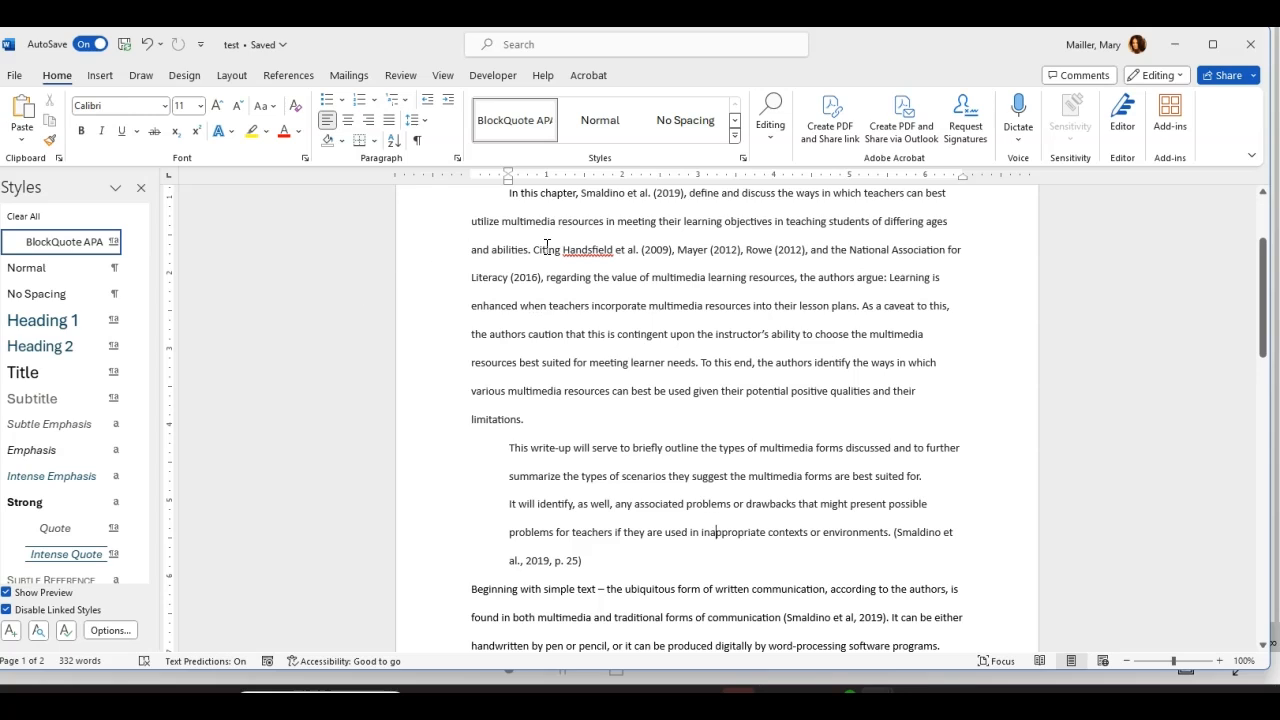
scroll(670, 333, "up", 1)
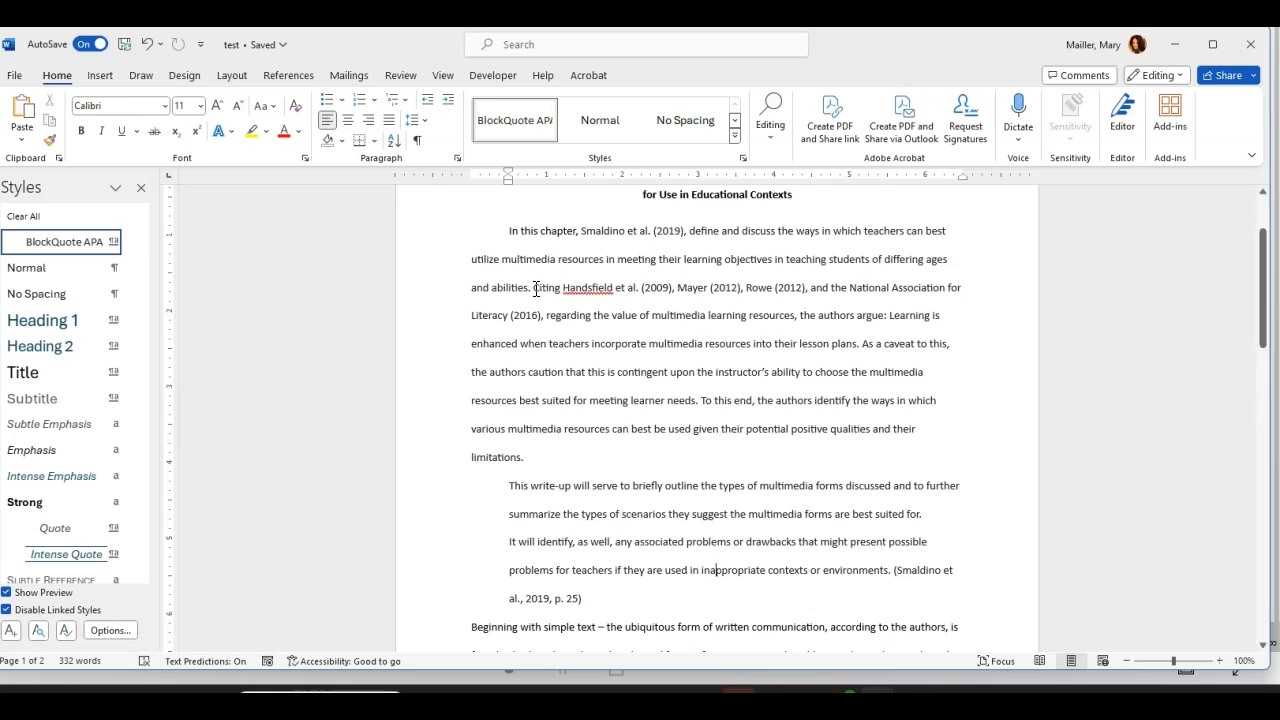
Step: Start a new paragraph at 'Citing Handsfield et al. (2009)' and select the word 'Handsfield'
left_click(534, 289)
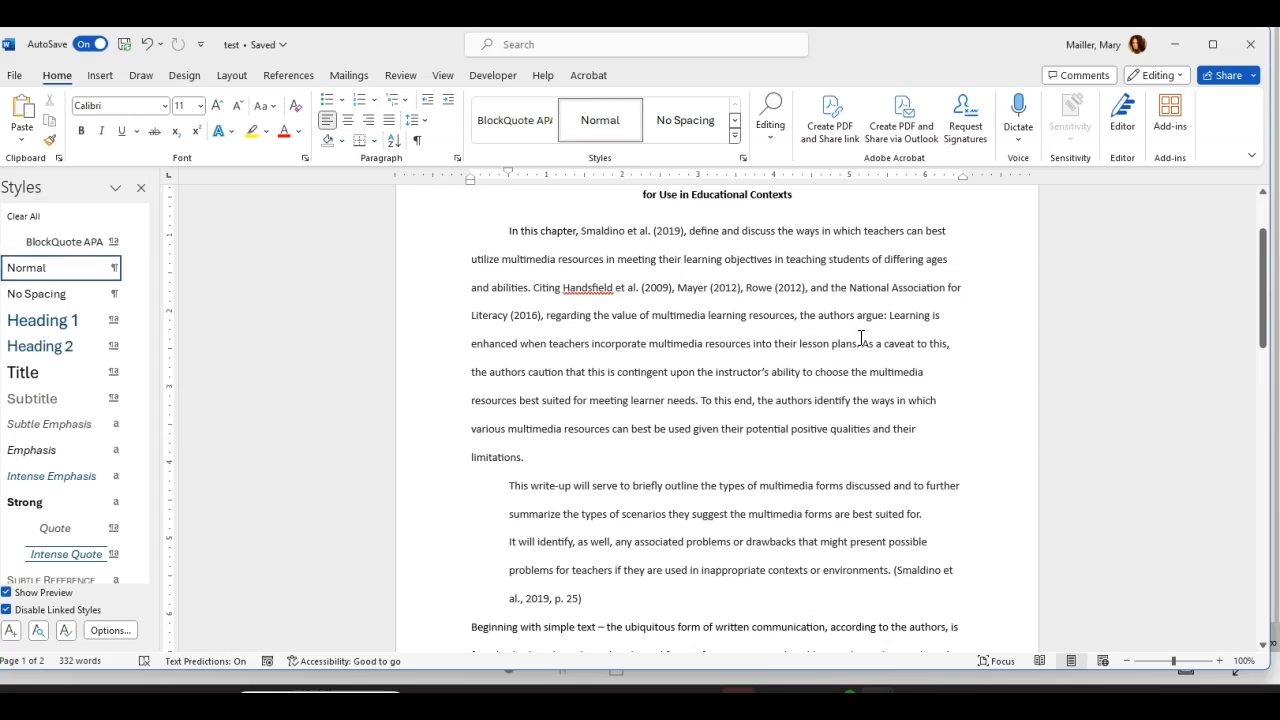
key("Return")
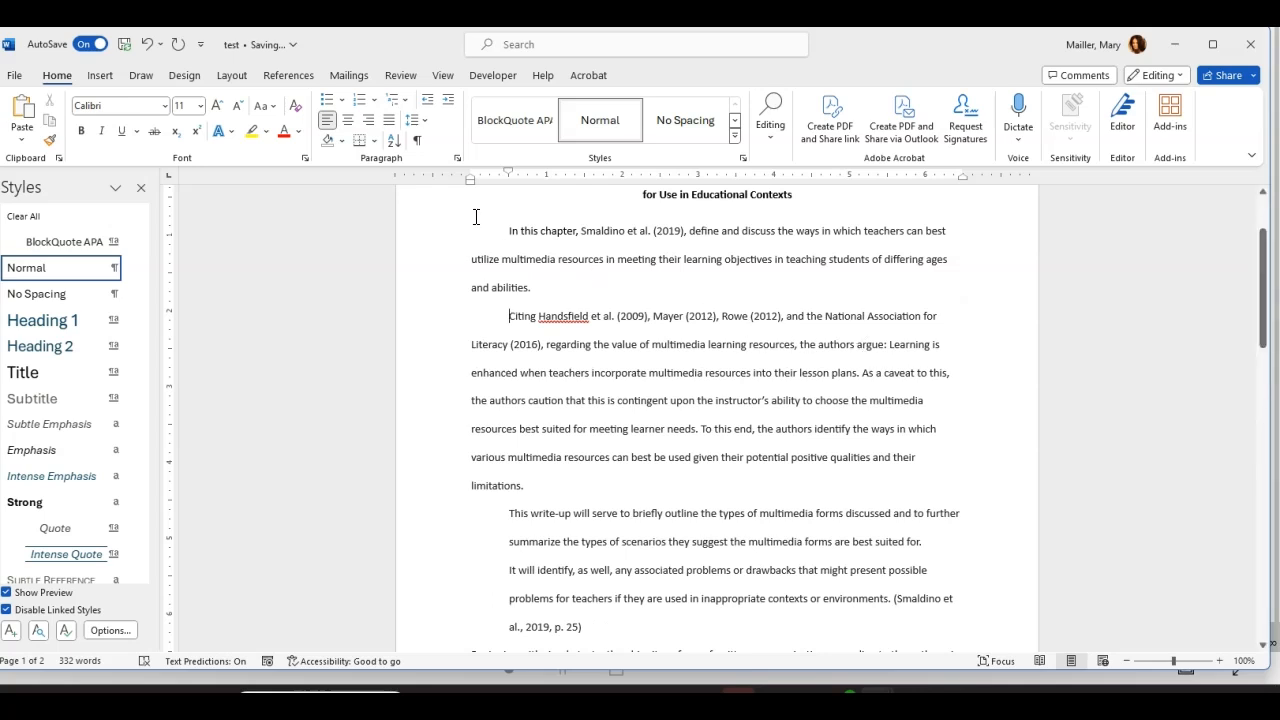
double_click(565, 314)
Step: Rejoin 'Citing Handsfield…' to the opening paragraph, split it off again, then merge it back
key("BackSpace")
key("BackSpace")
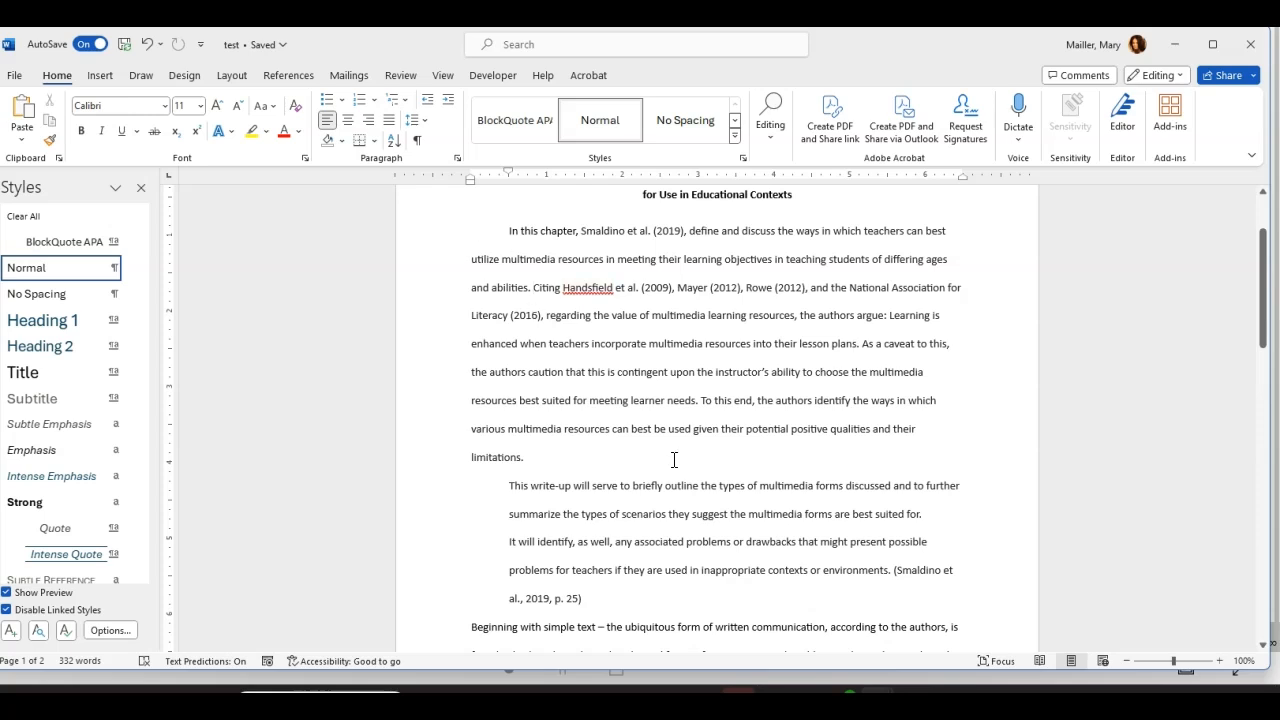
scroll(676, 464, "down", 1)
scroll(676, 464, "down", 2)
scroll(676, 467, "up", 3)
scroll(718, 355, "down", 3)
scroll(637, 352, "up", 1)
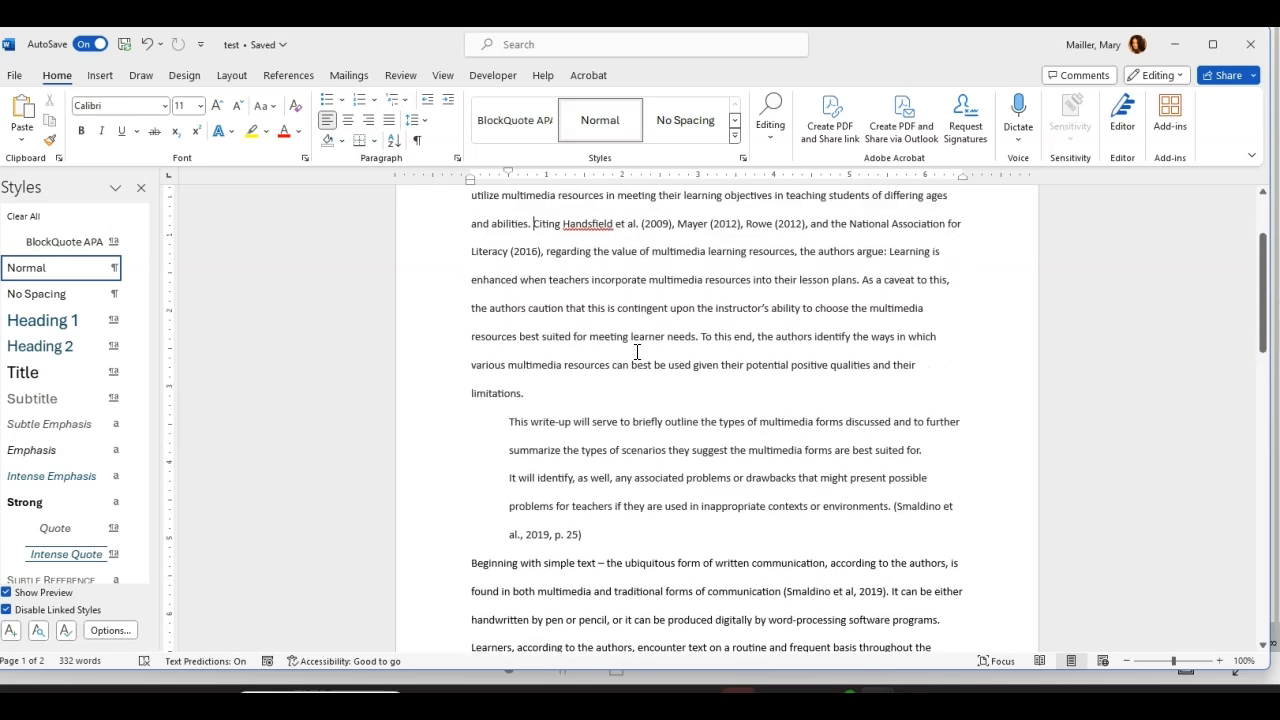
scroll(637, 352, "up", 2)
key("Return")
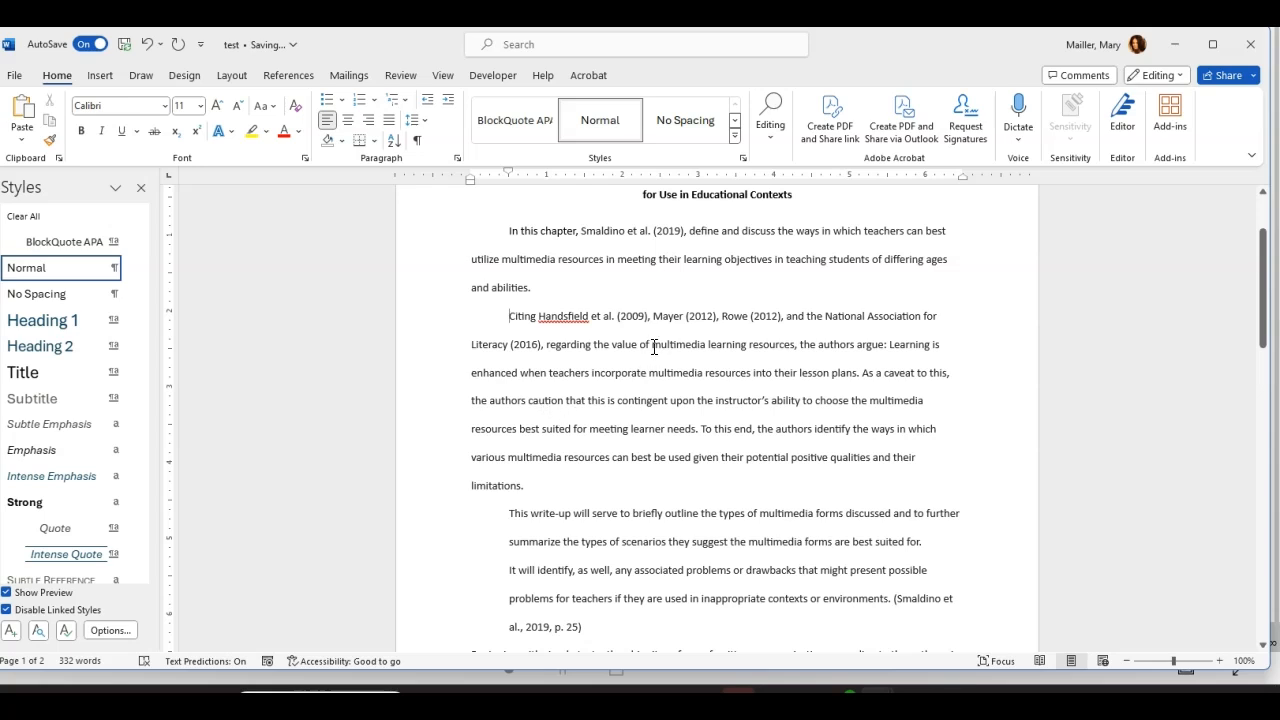
key("BackSpace")
key("BackSpace")
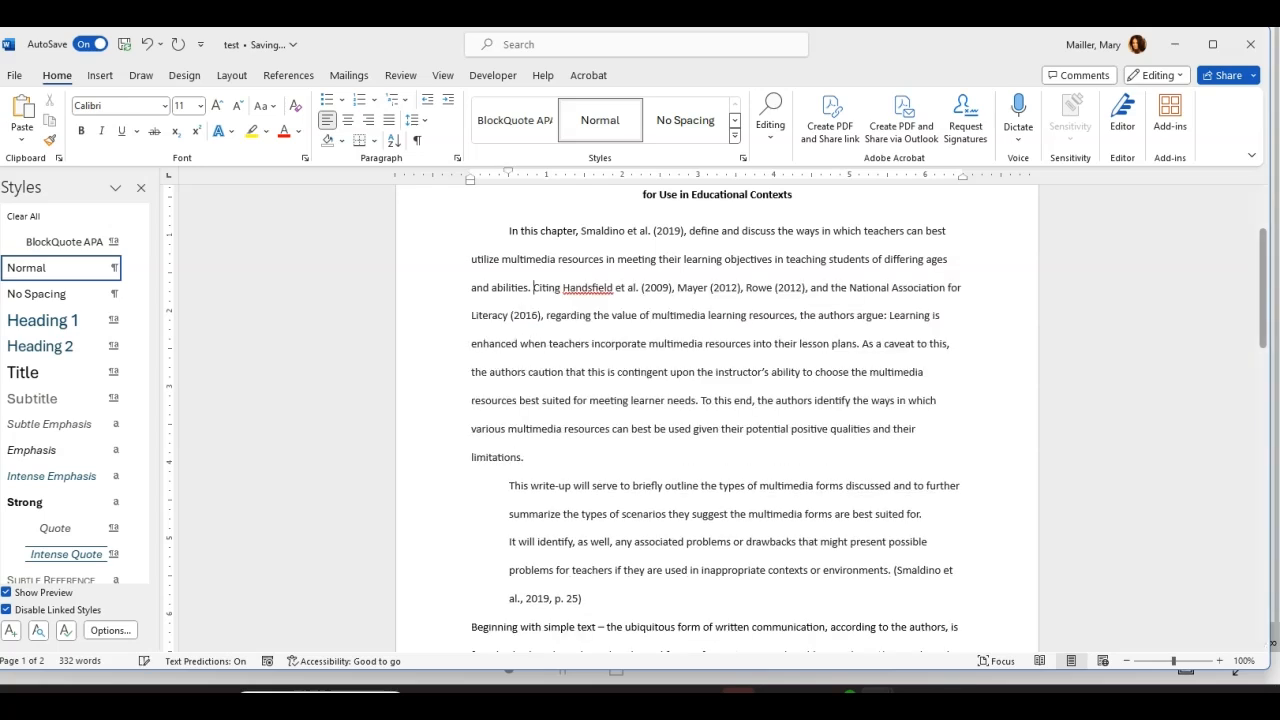